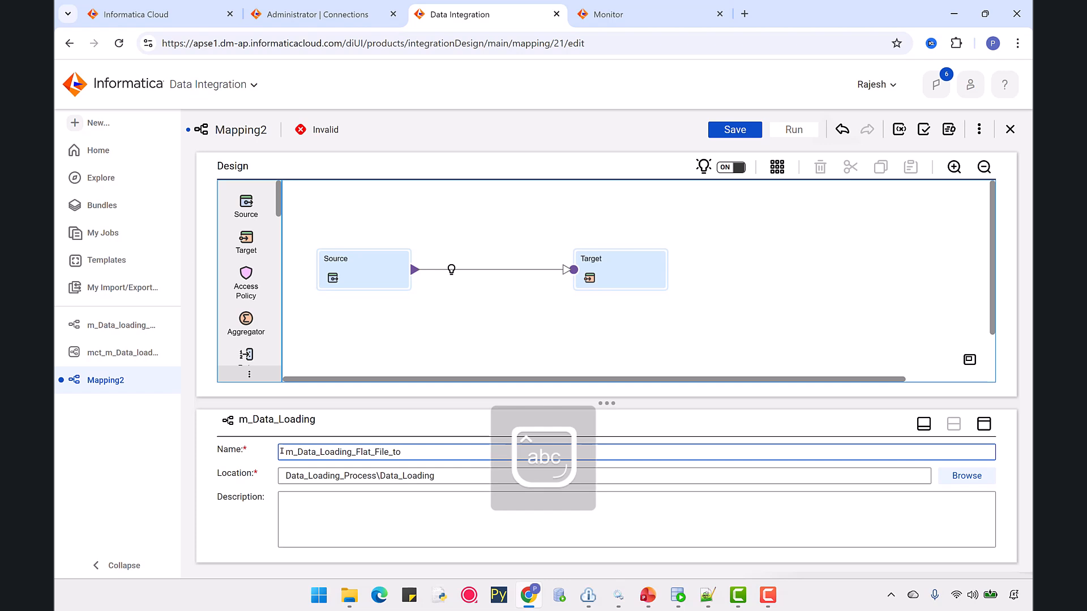
Finish naming the mapping m_Data_Loading_Flat_File_to_Flat_File.
{"action": "type", "text": "_File"}
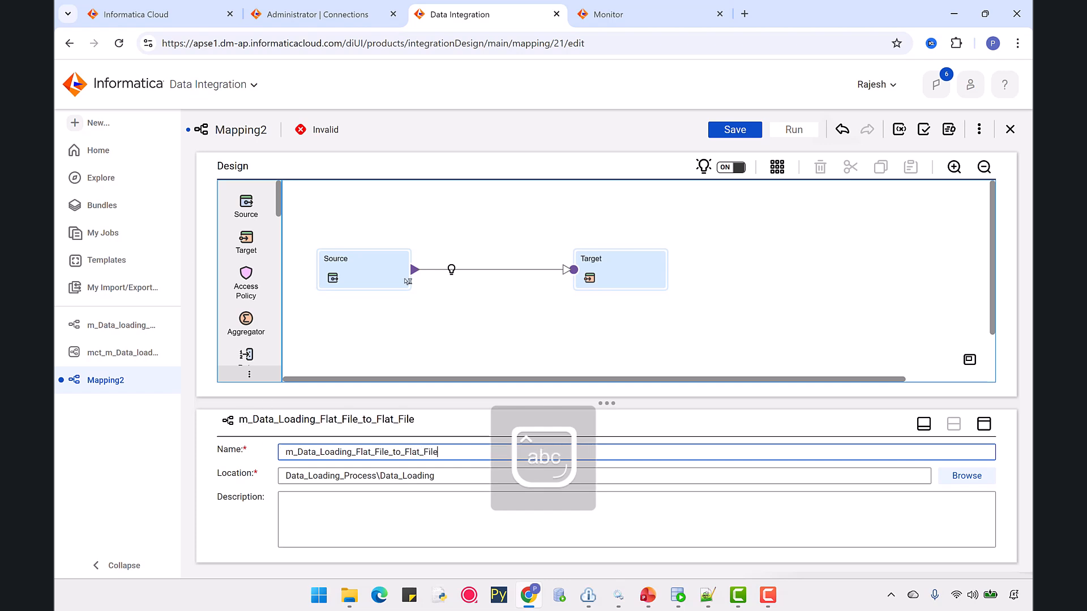
Select the Source transformation and set its connection to SRC_FLAT_FILES (Flat File).
{"action": "left_click", "coordinate": [355, 271]}
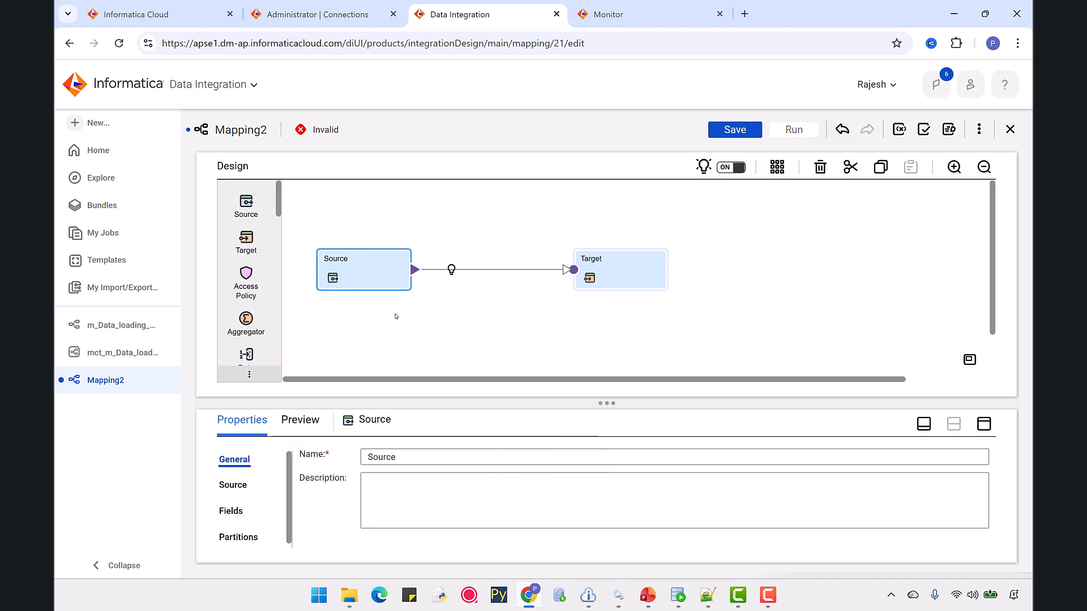
{"action": "left_click_drag", "start_coordinate": [607, 402], "coordinate": [611, 342]}
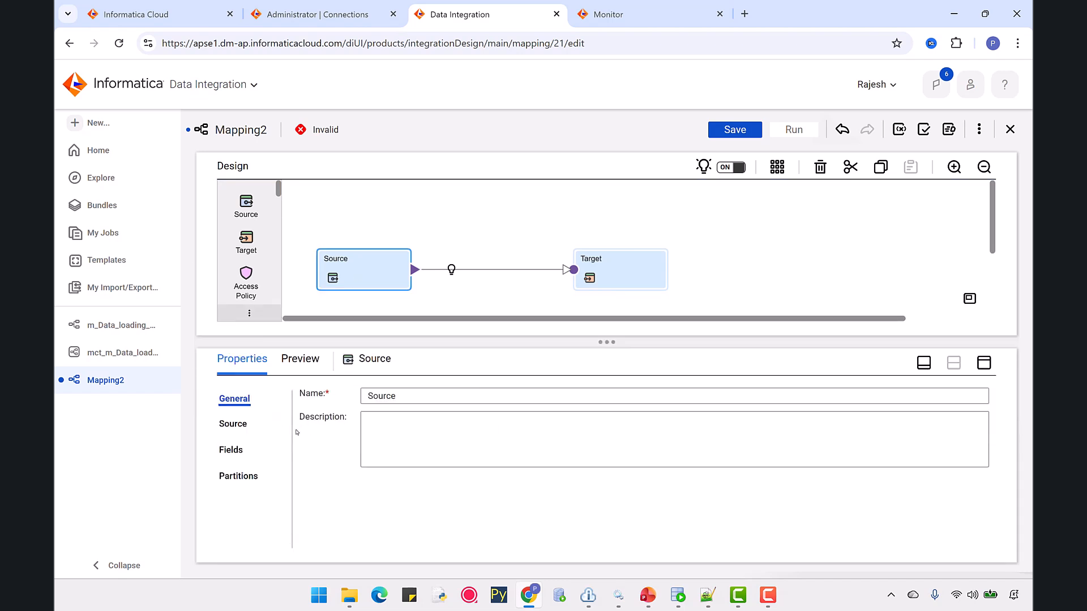
{"action": "left_click", "coordinate": [225, 429]}
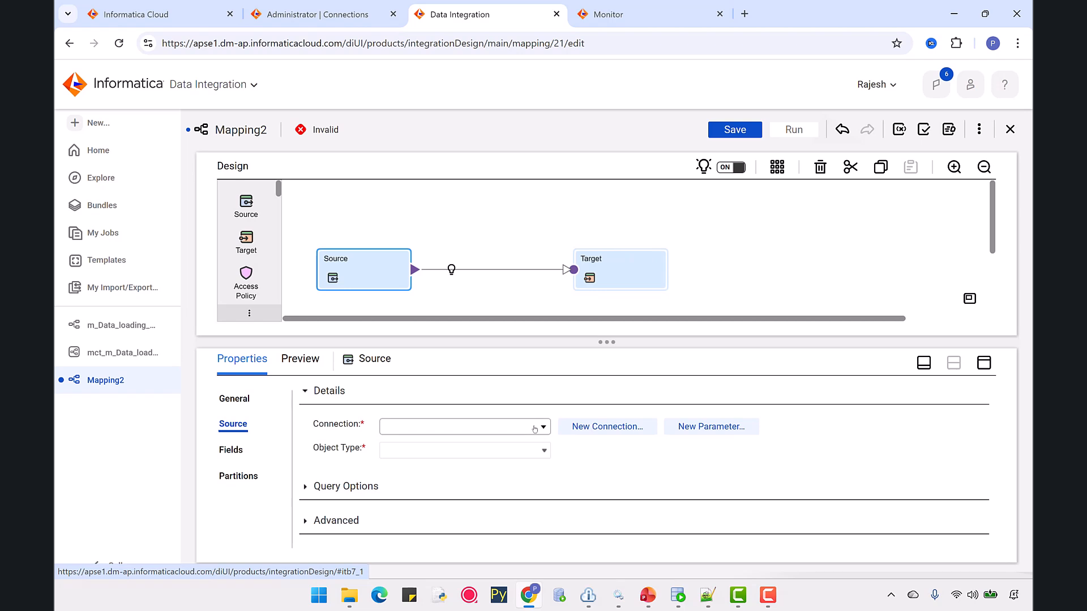
{"action": "left_click", "coordinate": [535, 429]}
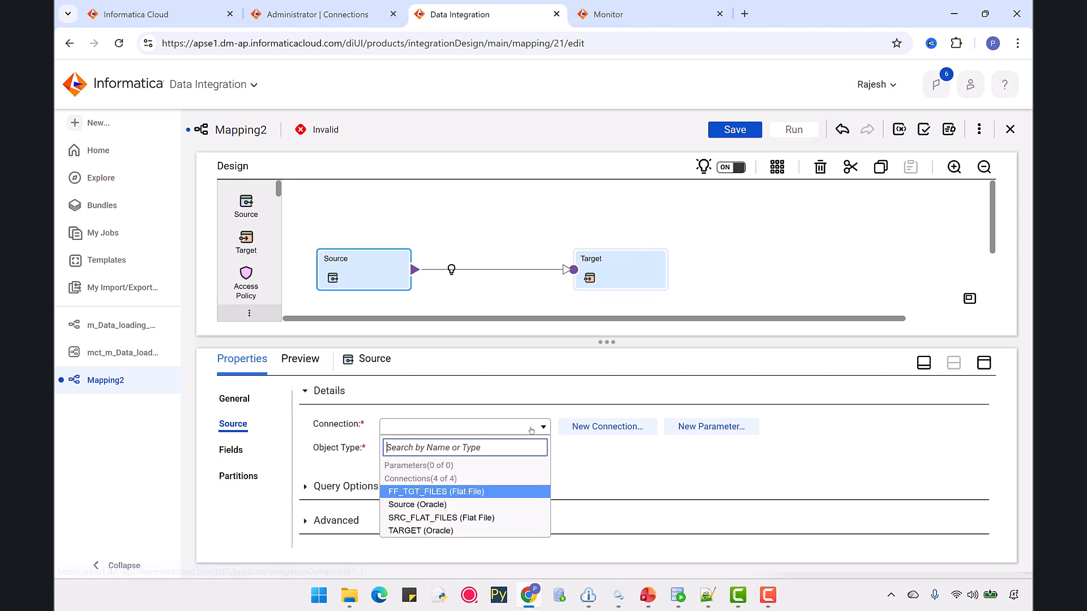
{"action": "left_click", "coordinate": [416, 523]}
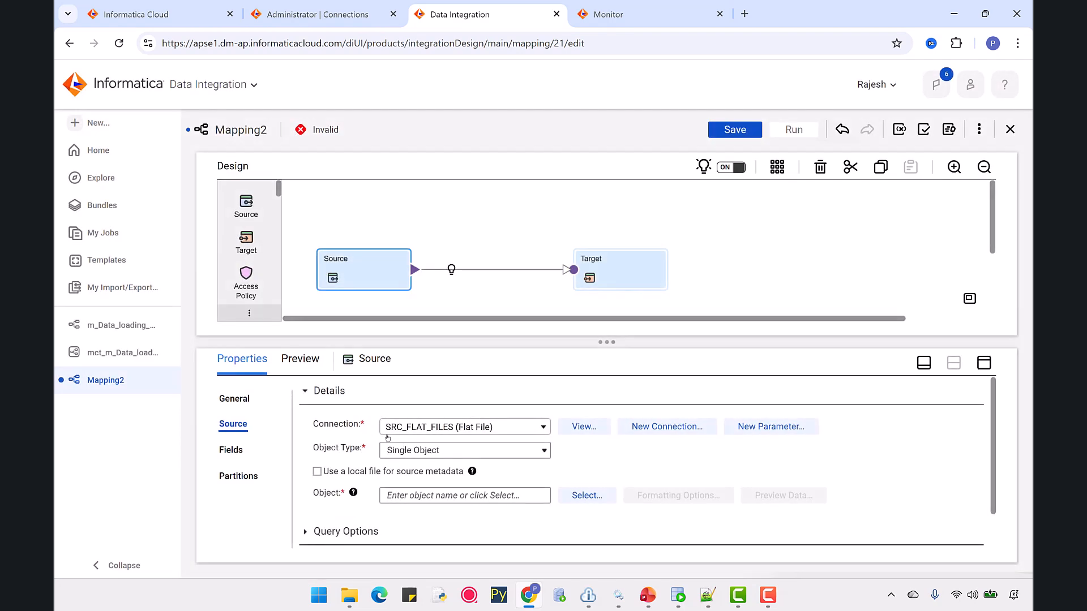
Browse the 1.IICS_Files folder in File Explorer to check the source and target folders.
{"action": "mouse_move", "coordinate": [350, 595]}
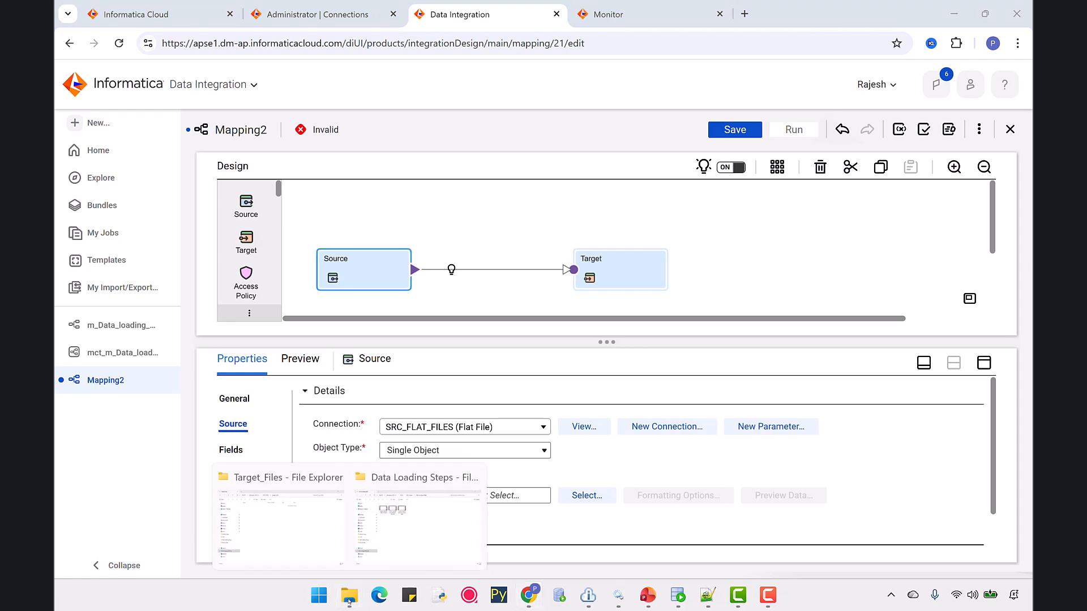
{"action": "left_click", "coordinate": [302, 538]}
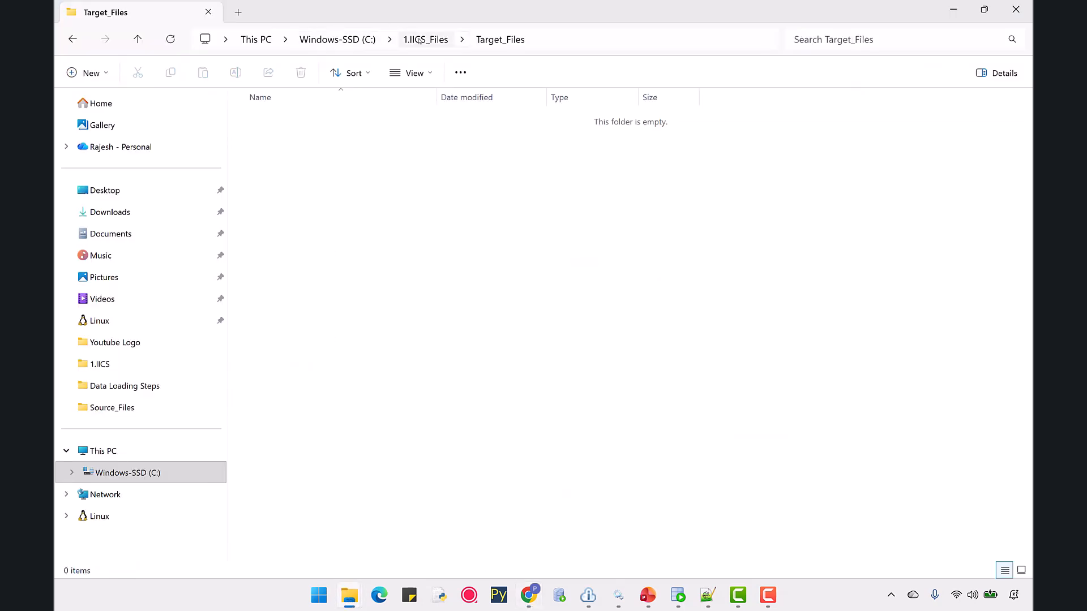
{"action": "left_click", "coordinate": [425, 39]}
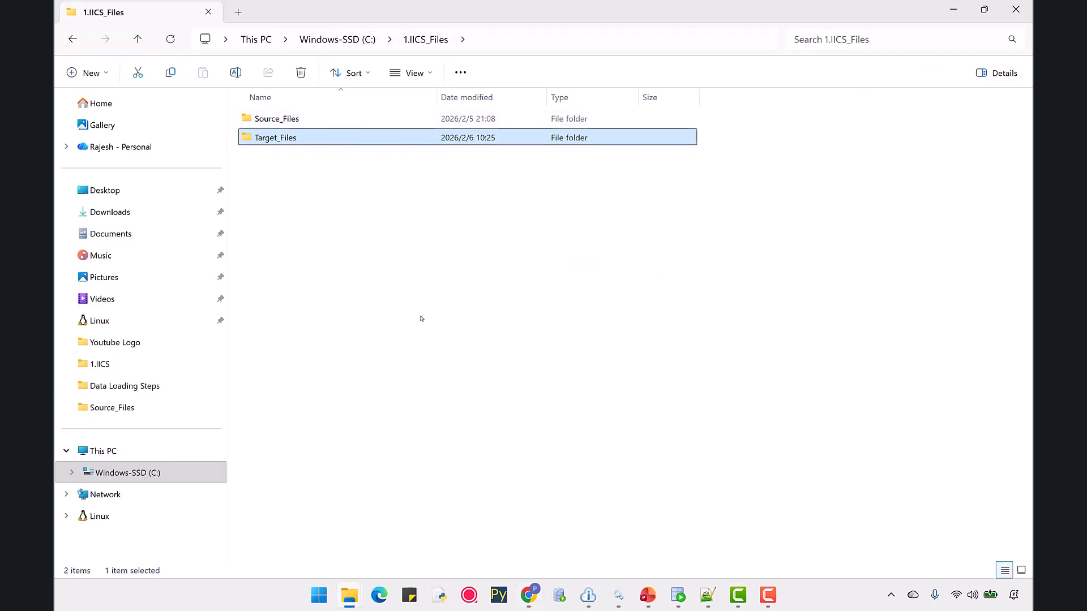
{"action": "left_click", "coordinate": [529, 595]}
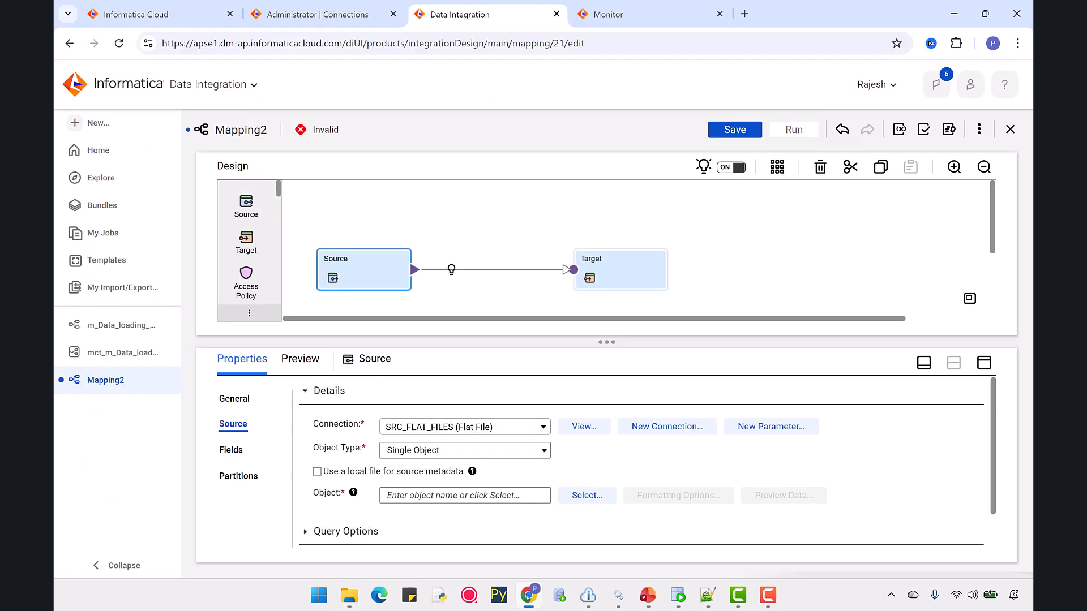
Select employees.csv as the source object.
{"action": "left_click", "coordinate": [568, 501]}
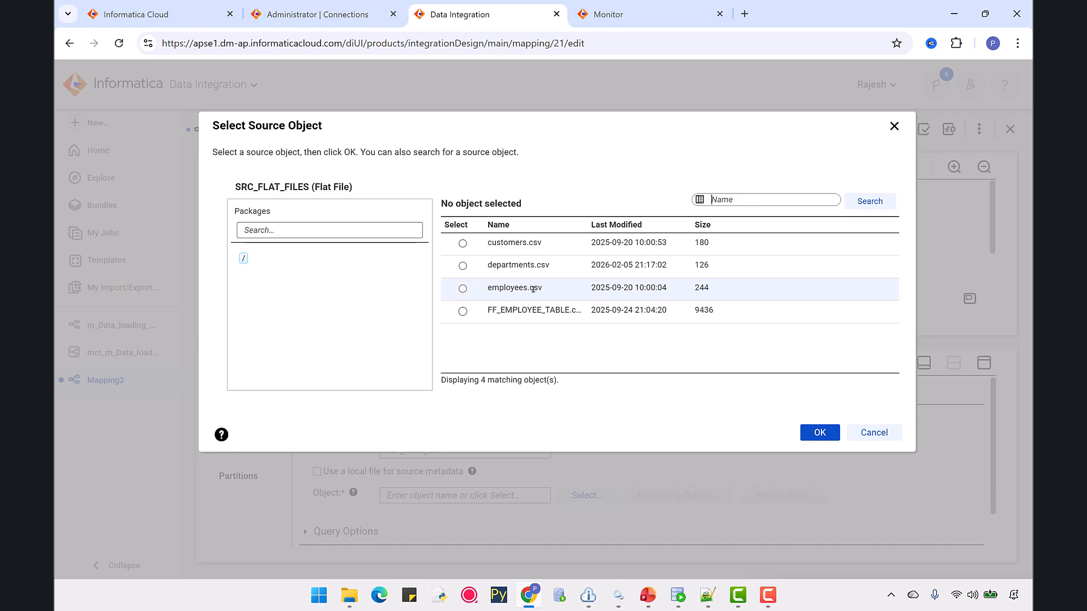
{"action": "left_click", "coordinate": [463, 288]}
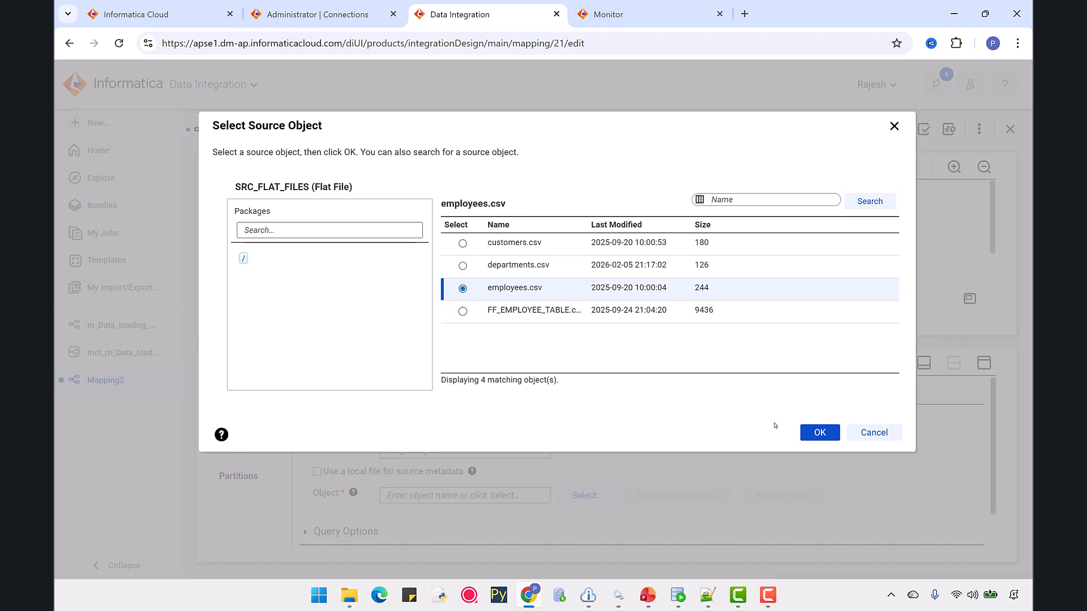
{"action": "left_click", "coordinate": [810, 434]}
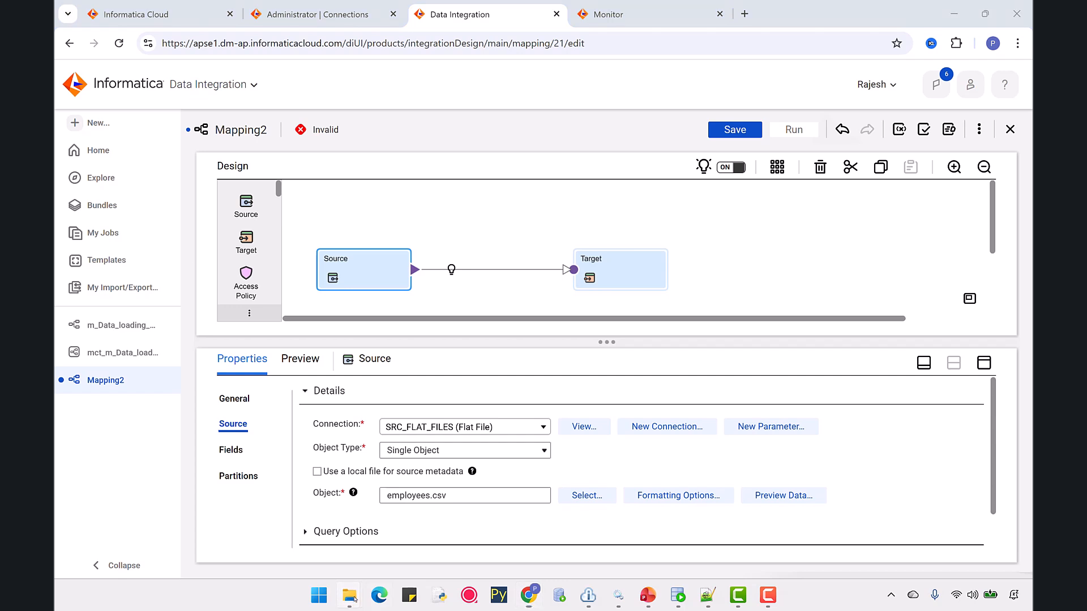
Open employees.csv from the Source_Files folder in Notepad++ to inspect its contents, then return to the browser.
{"action": "mouse_move", "coordinate": [350, 595]}
{"action": "left_click", "coordinate": [299, 523]}
{"action": "double_click", "coordinate": [277, 118]}
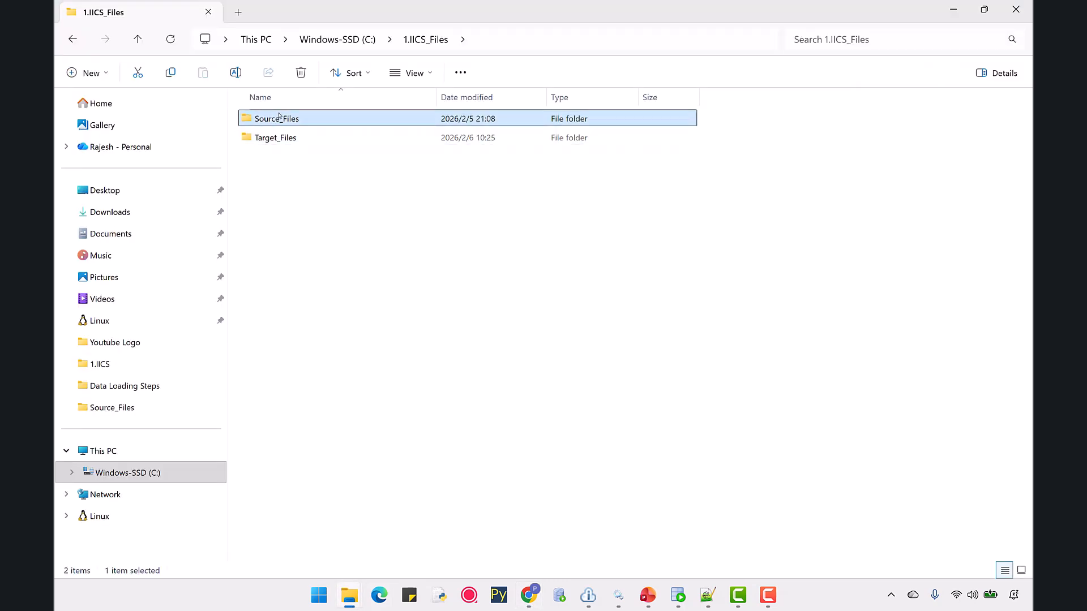
{"action": "right_click", "coordinate": [280, 160]}
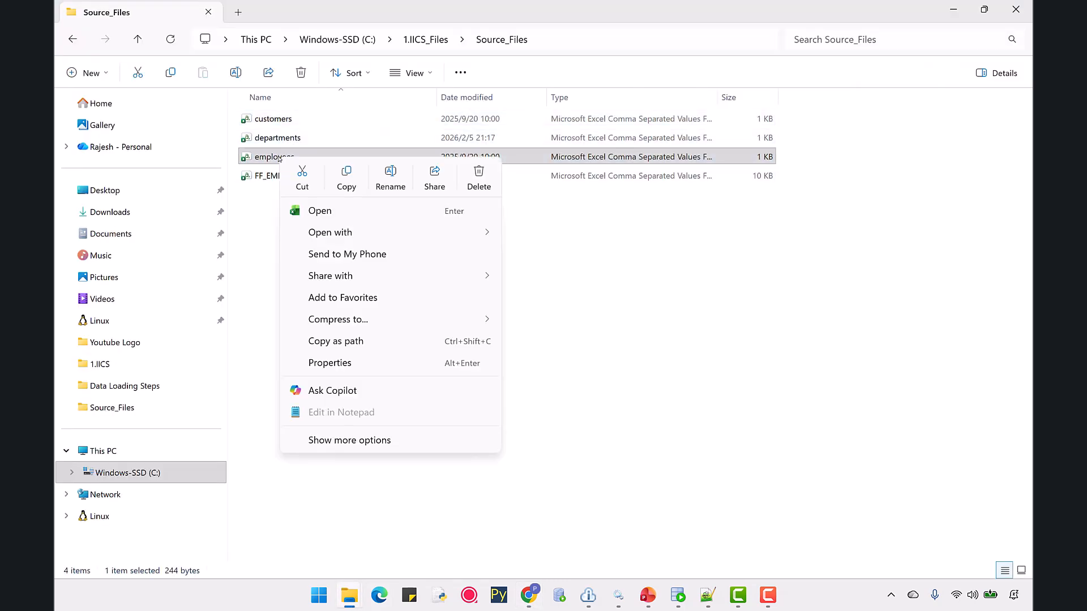
{"action": "mouse_move", "coordinate": [339, 232]}
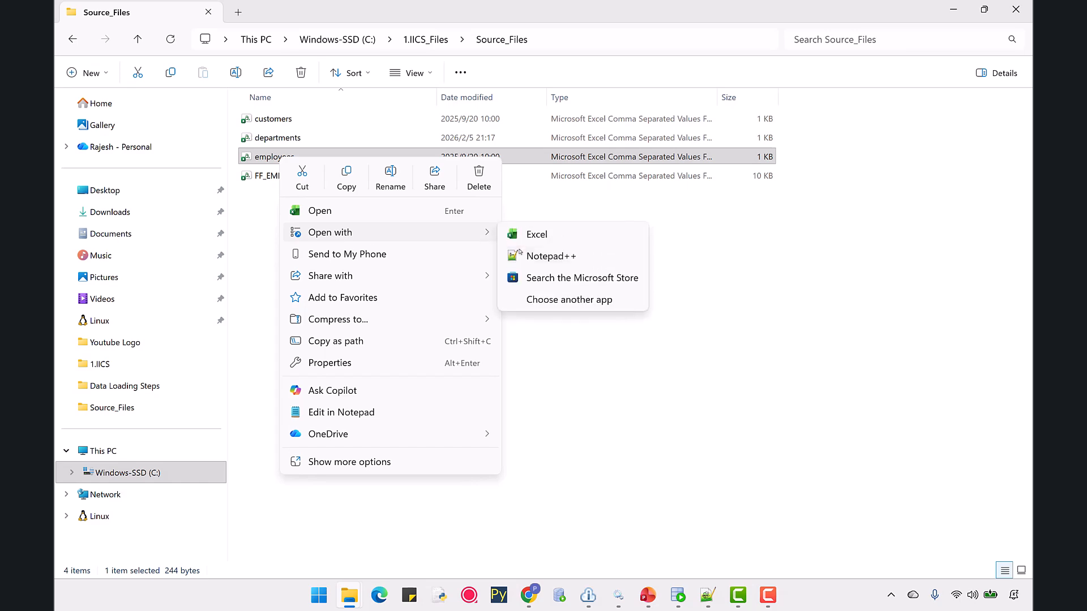
{"action": "left_click", "coordinate": [532, 258]}
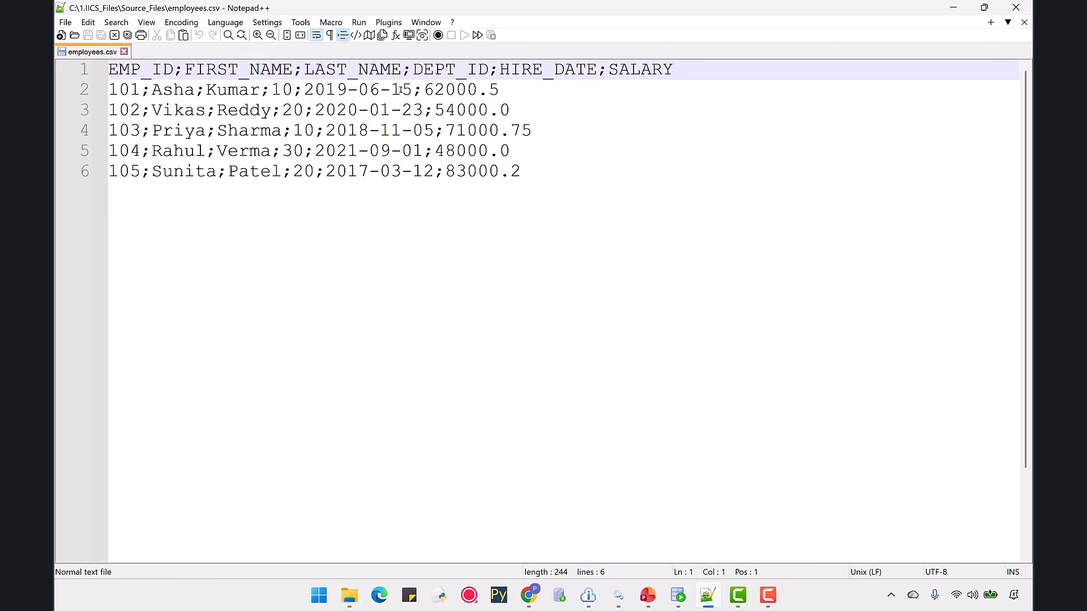
{"action": "left_click", "coordinate": [123, 52]}
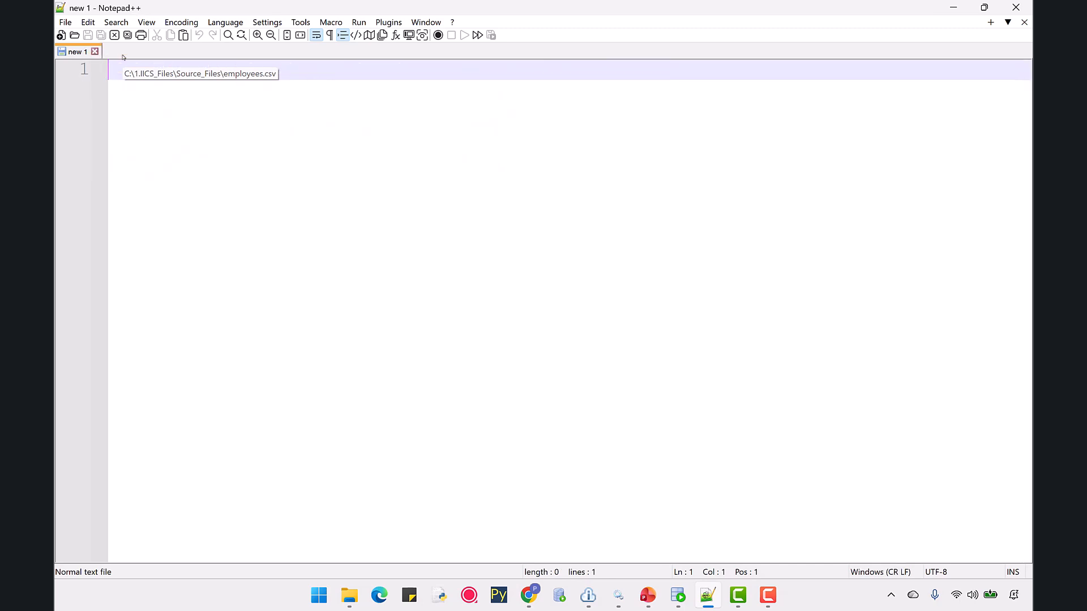
{"action": "left_click", "coordinate": [530, 601]}
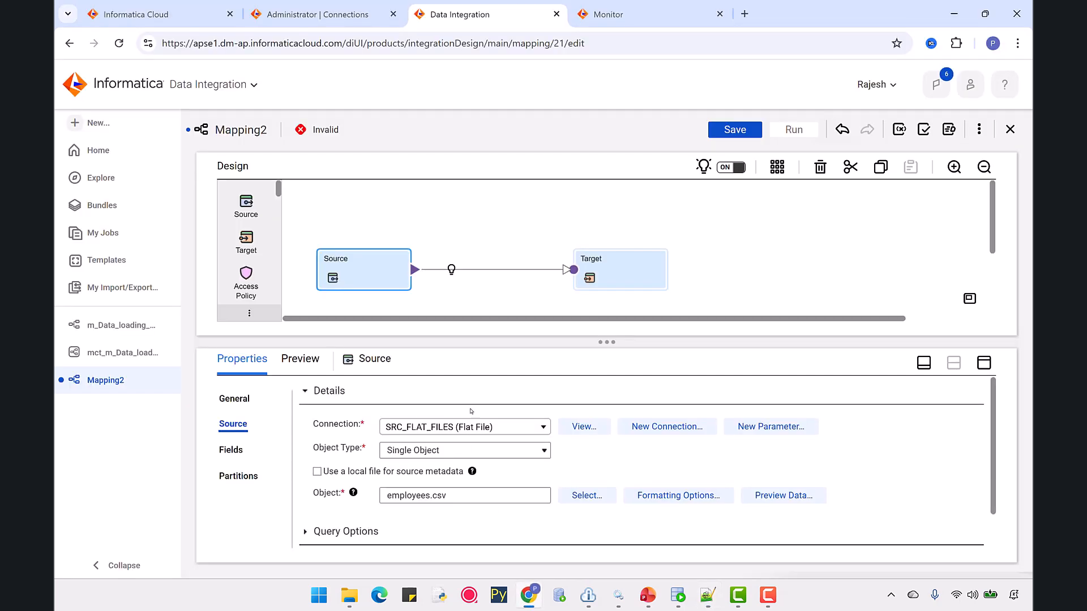
Select the Target transformation and set its connection to FF_TGT_FILES (Flat File).
{"action": "left_click", "coordinate": [596, 276]}
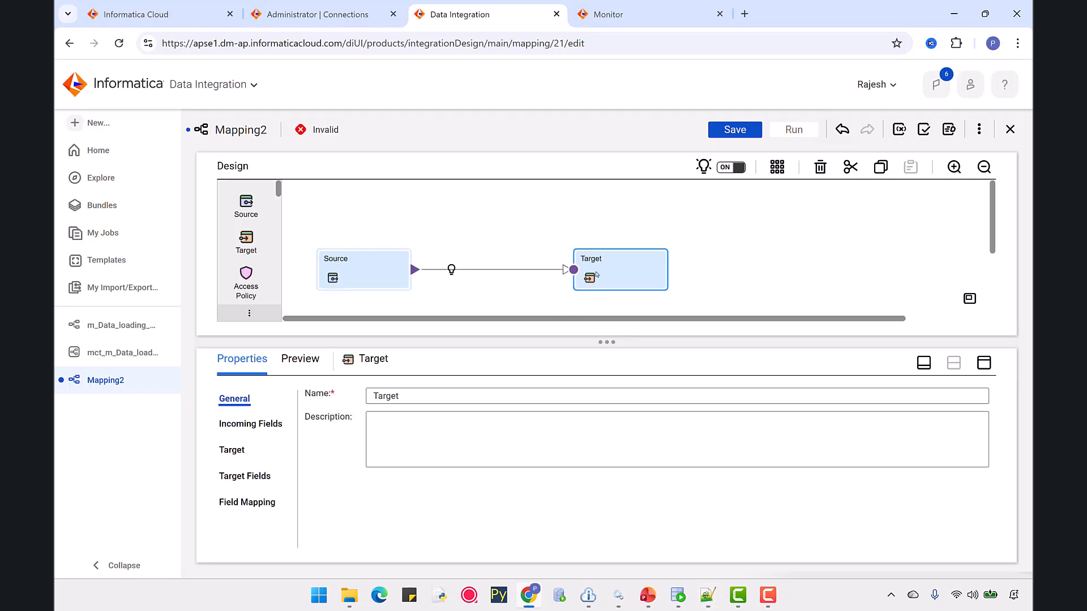
{"action": "left_click", "coordinate": [232, 451]}
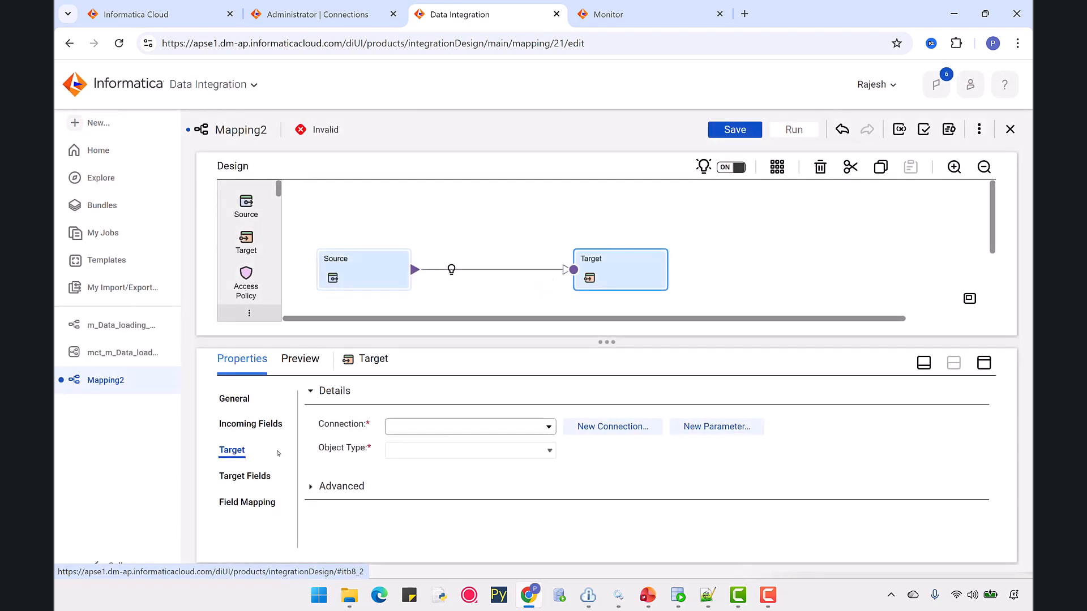
{"action": "left_click", "coordinate": [425, 429]}
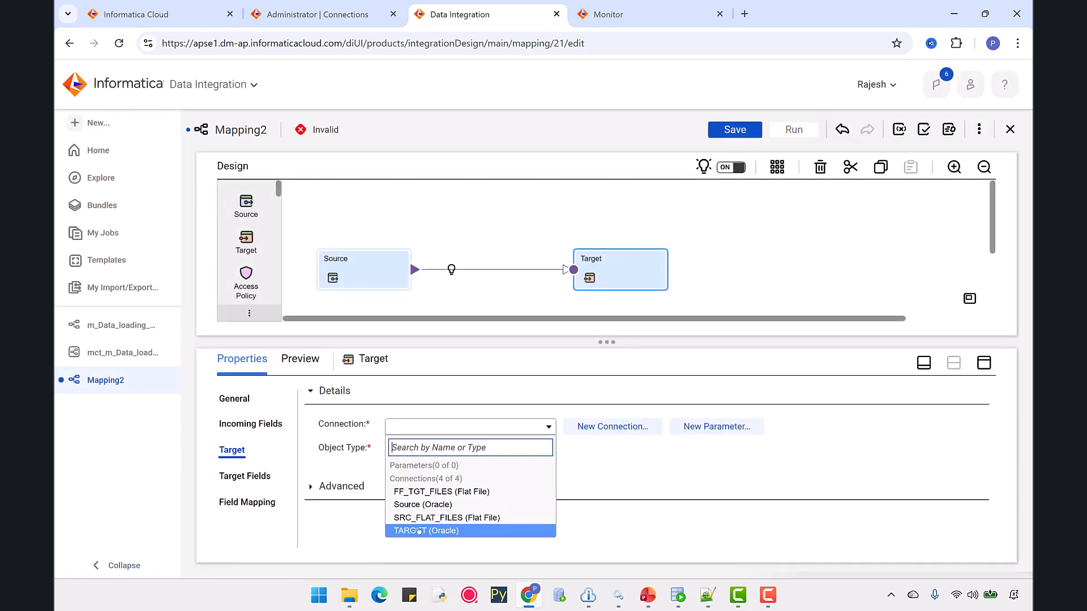
{"action": "left_click", "coordinate": [421, 492]}
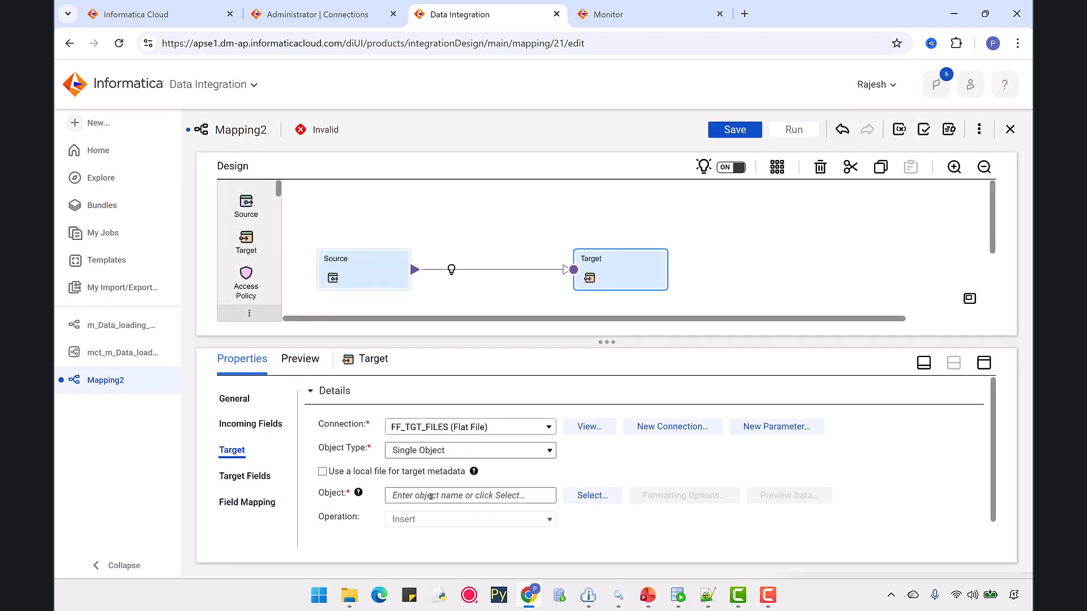
Choose to create the target object new at runtime and set the formatting text qualifier to None.
{"action": "left_click", "coordinate": [567, 498]}
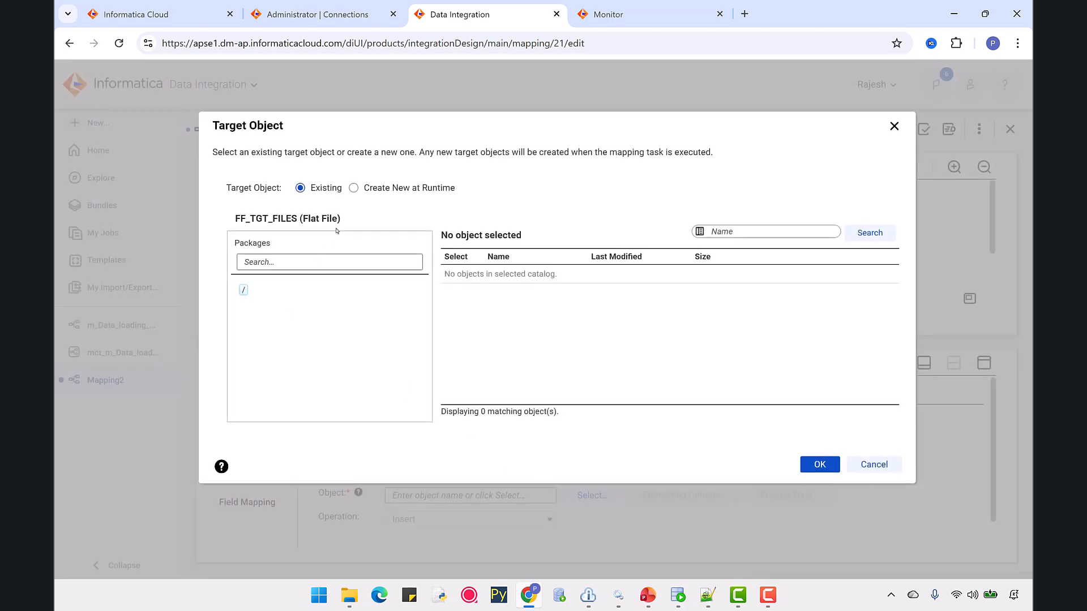
{"action": "left_click", "coordinate": [354, 189]}
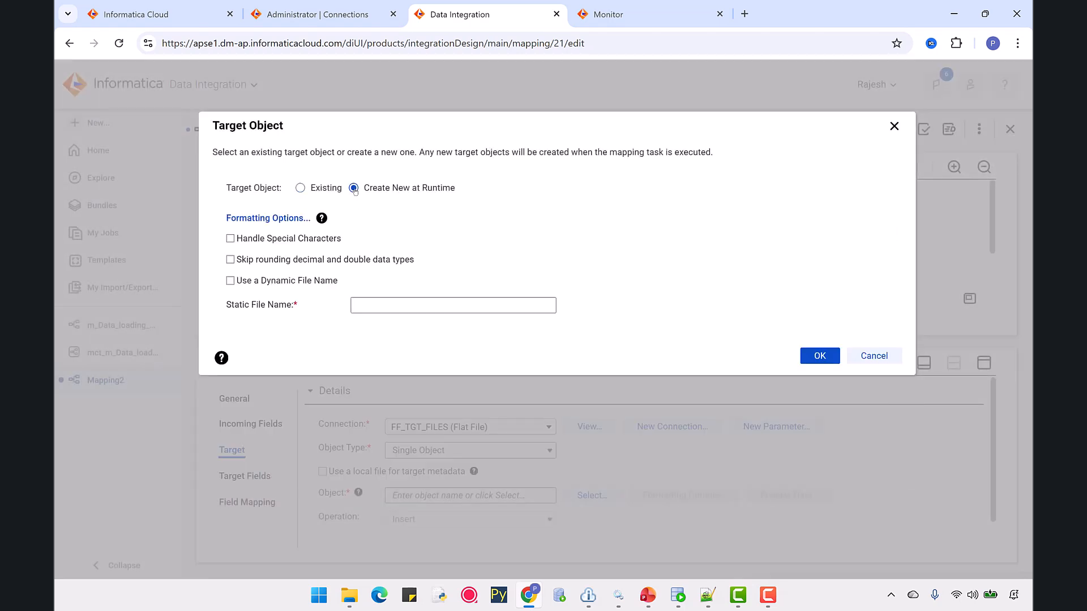
{"action": "left_click", "coordinate": [263, 219]}
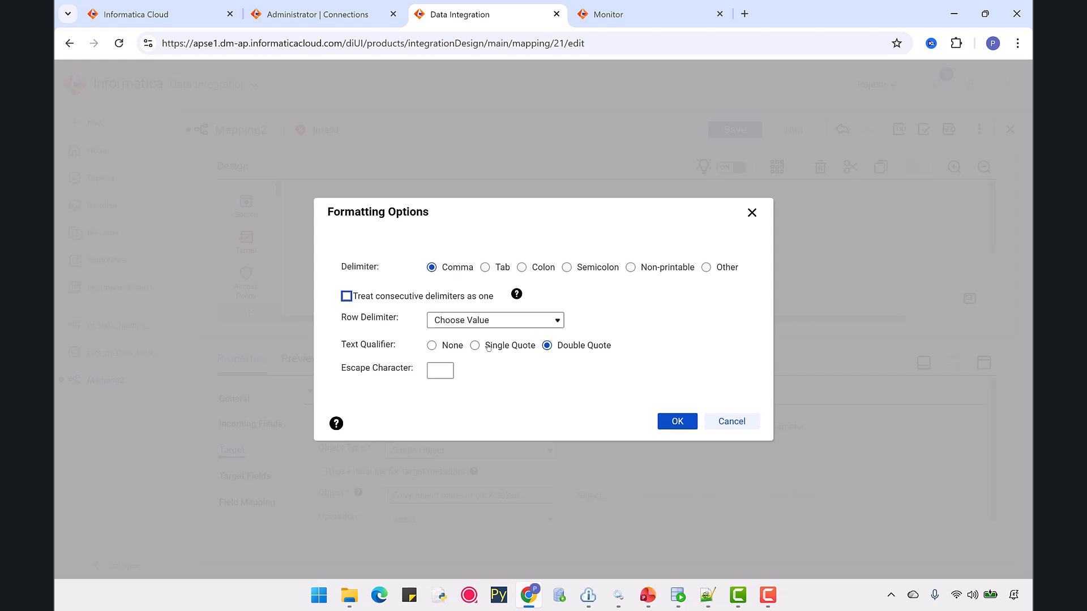
{"action": "left_click", "coordinate": [433, 347]}
{"action": "left_click", "coordinate": [662, 422]}
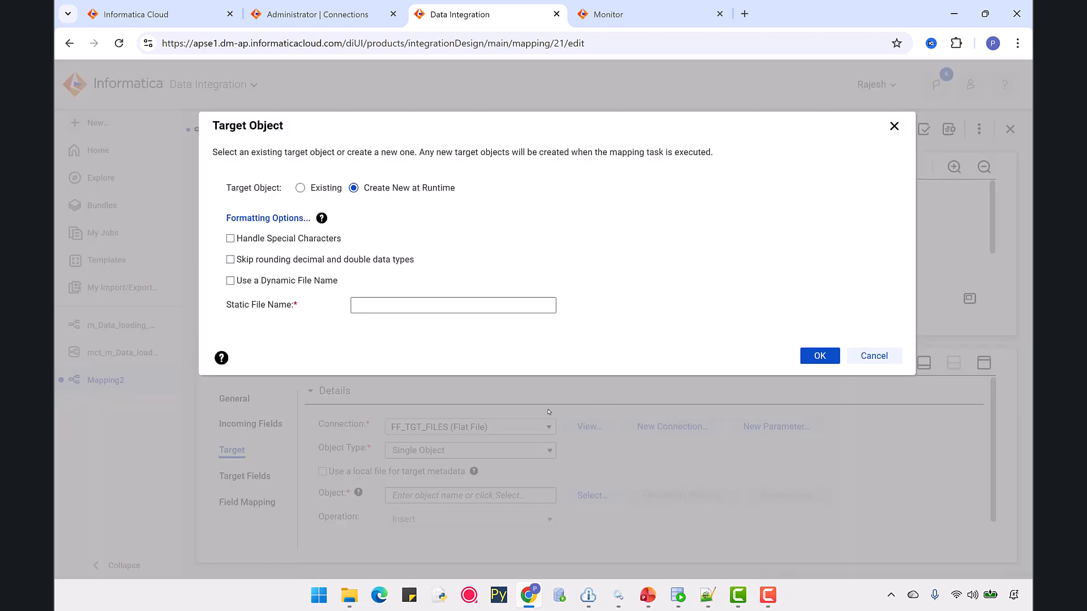
Set the target's static file name to EMP_TGT.txt and confirm the target object.
{"action": "left_click", "coordinate": [366, 307]}
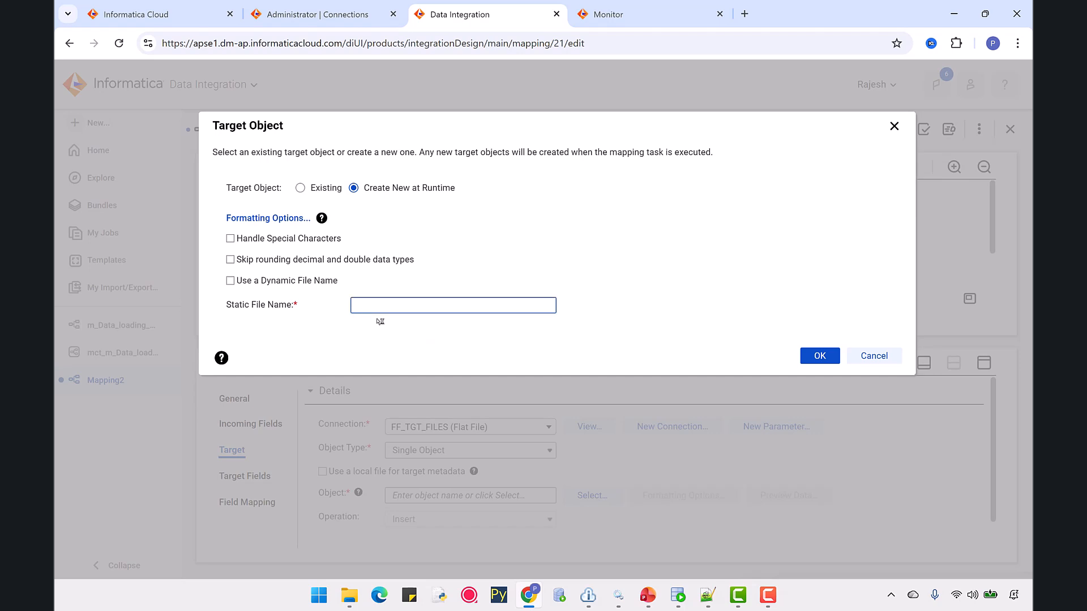
{"action": "key", "text": "Caps_Lock"}
{"action": "type", "text": "EMPP"}
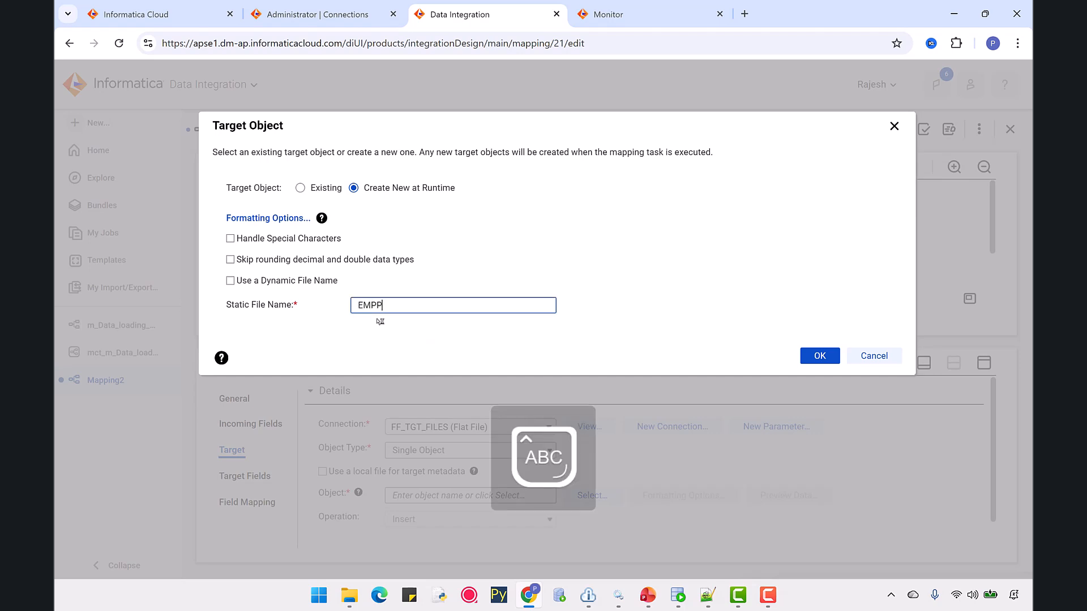
{"action": "key", "text": "Caps_Lock"}
{"action": "type", "text": "t"}
{"action": "key", "text": "Caps_Lock"}
{"action": "type", "text": "GTTGT."}
{"action": "key", "text": "Caps_Lock"}
{"action": "left_click", "coordinate": [813, 357]}
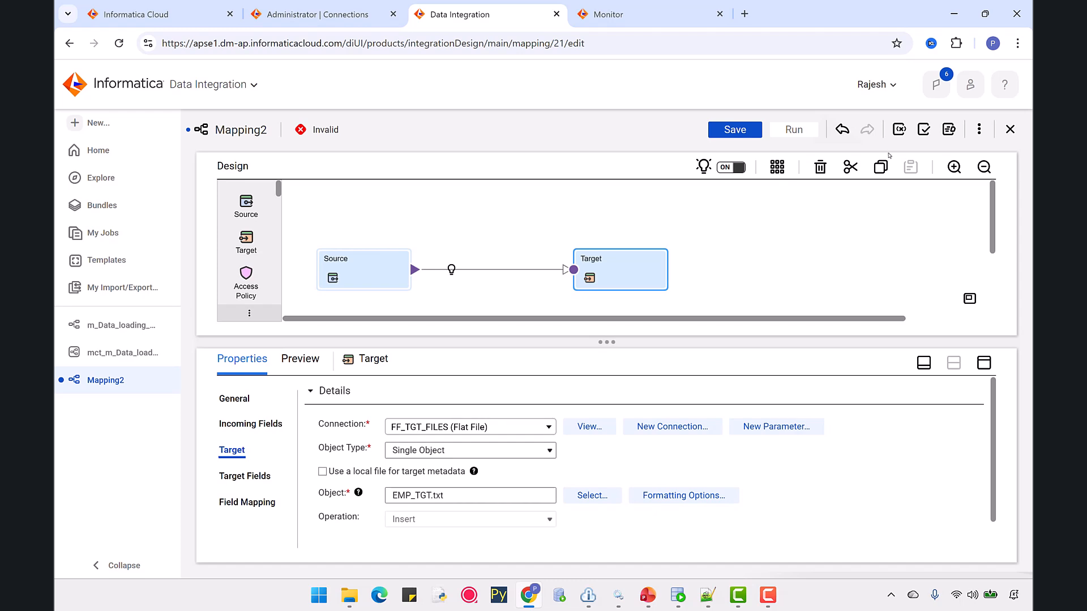
Validate the mapping and save it, closing the validation panel.
{"action": "left_click", "coordinate": [924, 129]}
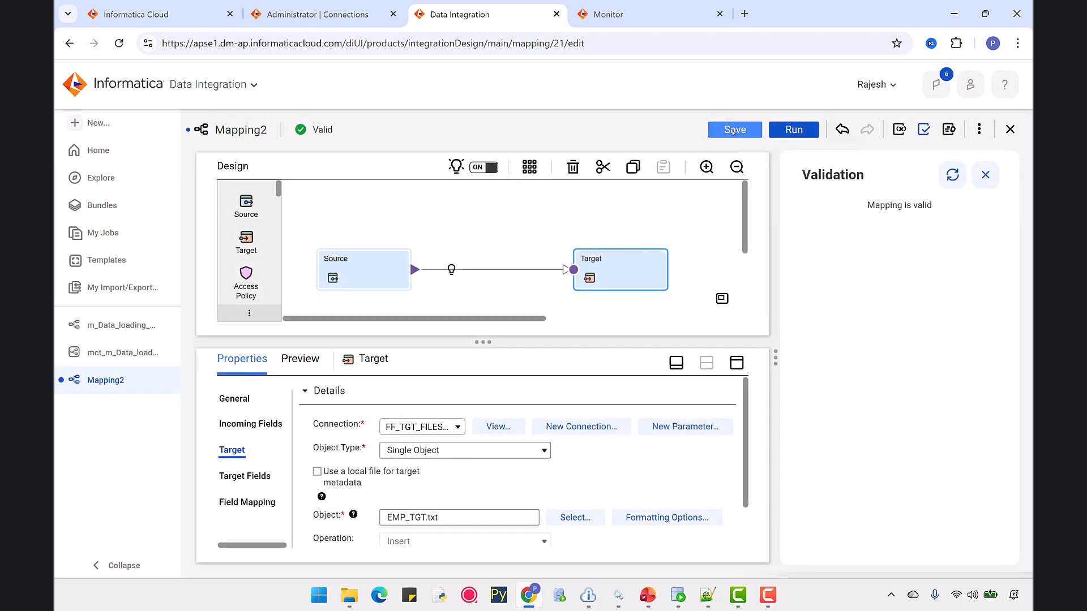
{"action": "left_click", "coordinate": [733, 130]}
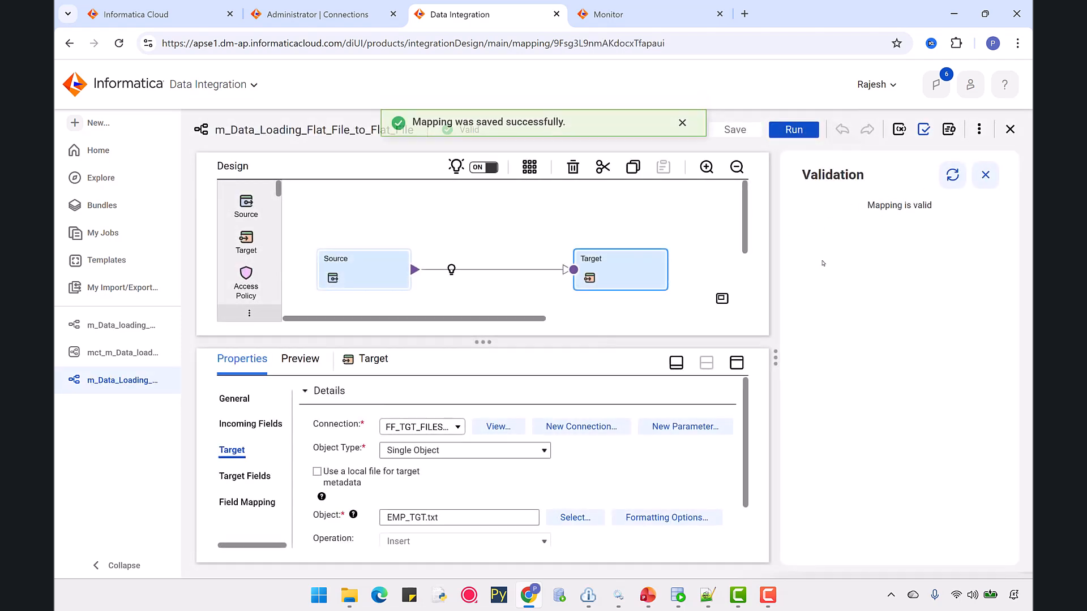
{"action": "left_click", "coordinate": [986, 176]}
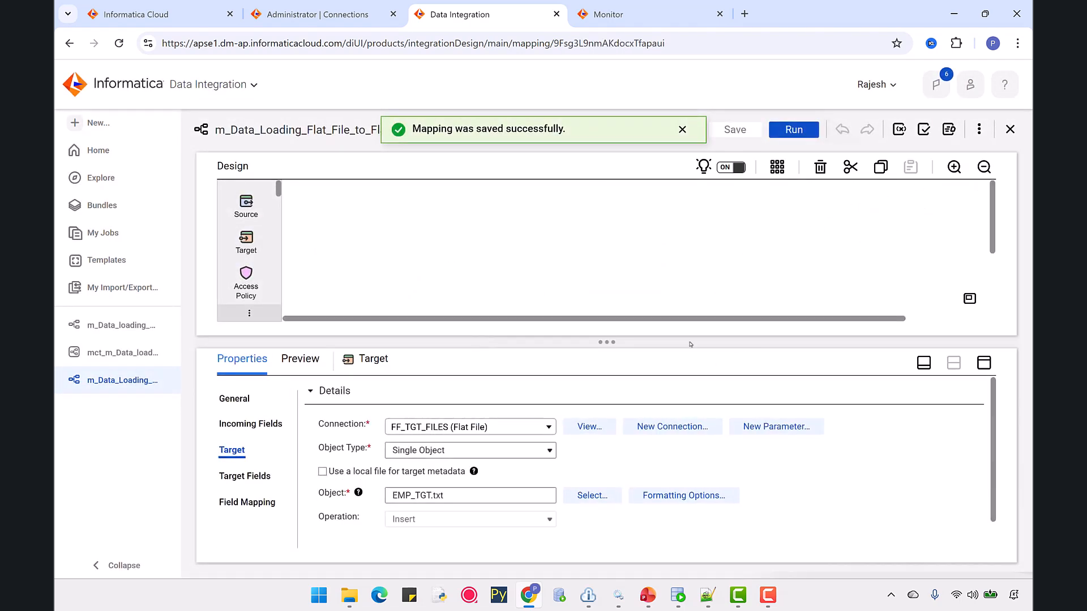
Review the target's field mapping, then open the Source transformation's source properties.
{"action": "left_click", "coordinate": [229, 505]}
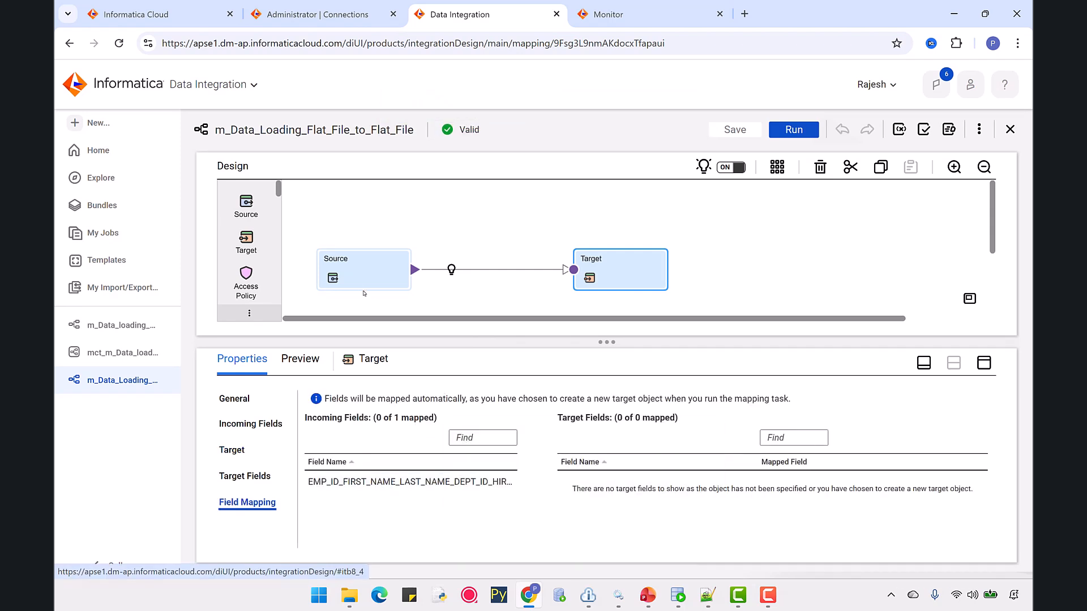
{"action": "left_click", "coordinate": [349, 268]}
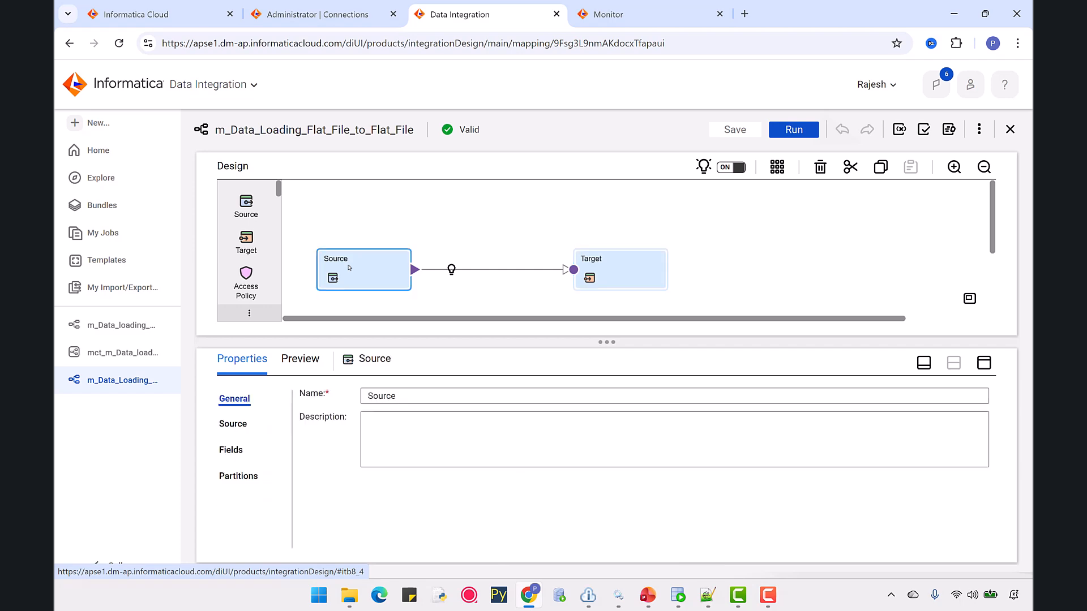
{"action": "left_click", "coordinate": [228, 428]}
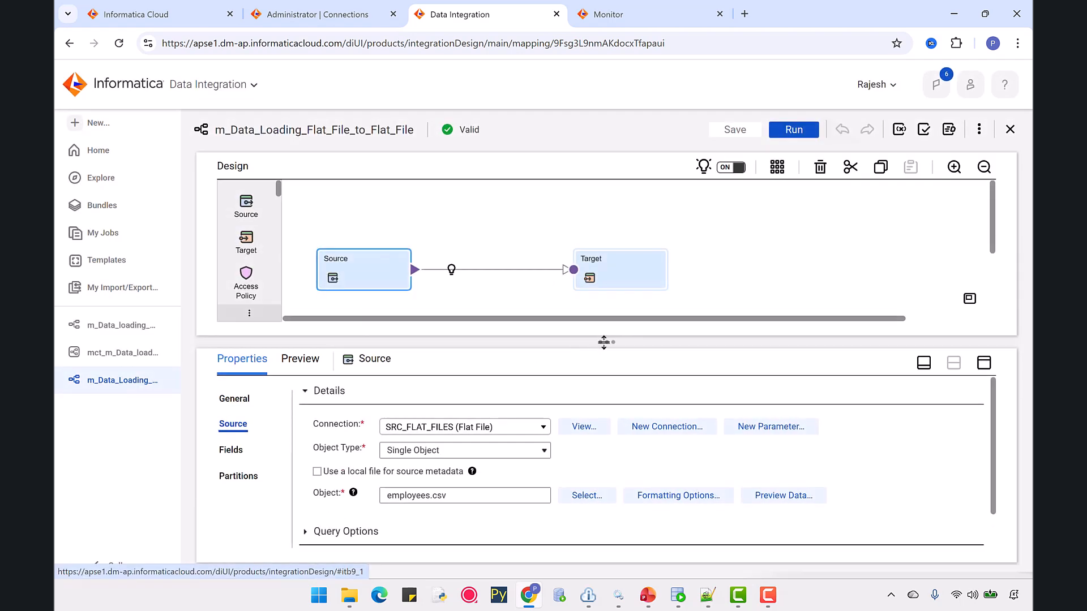
{"action": "left_click_drag", "start_coordinate": [607, 342], "coordinate": [606, 304]}
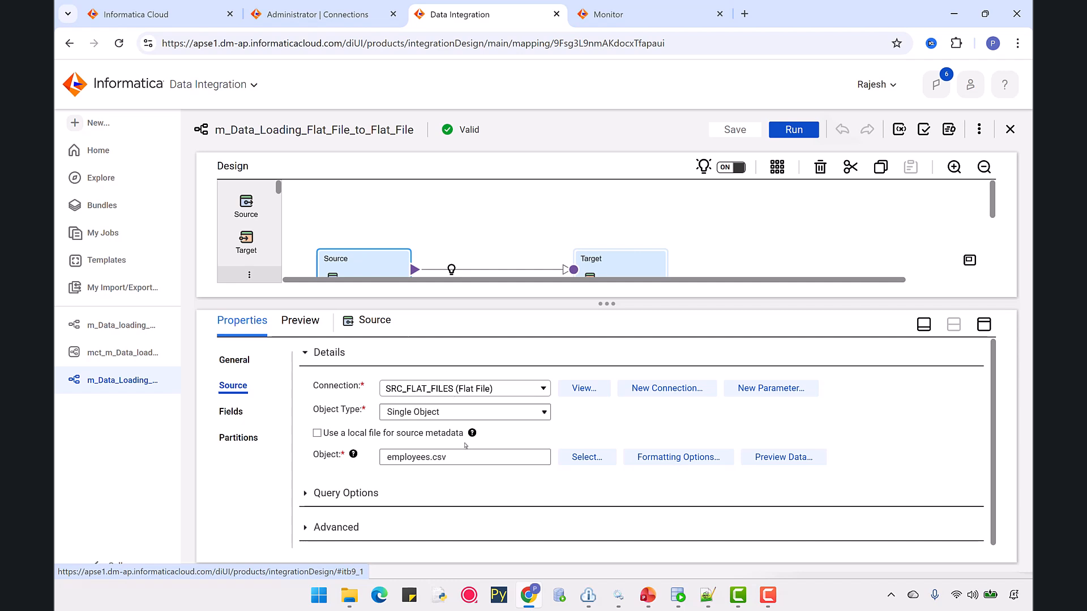
Open the source's formatting options and set the delimiter to Semicolon.
{"action": "left_click", "coordinate": [654, 455]}
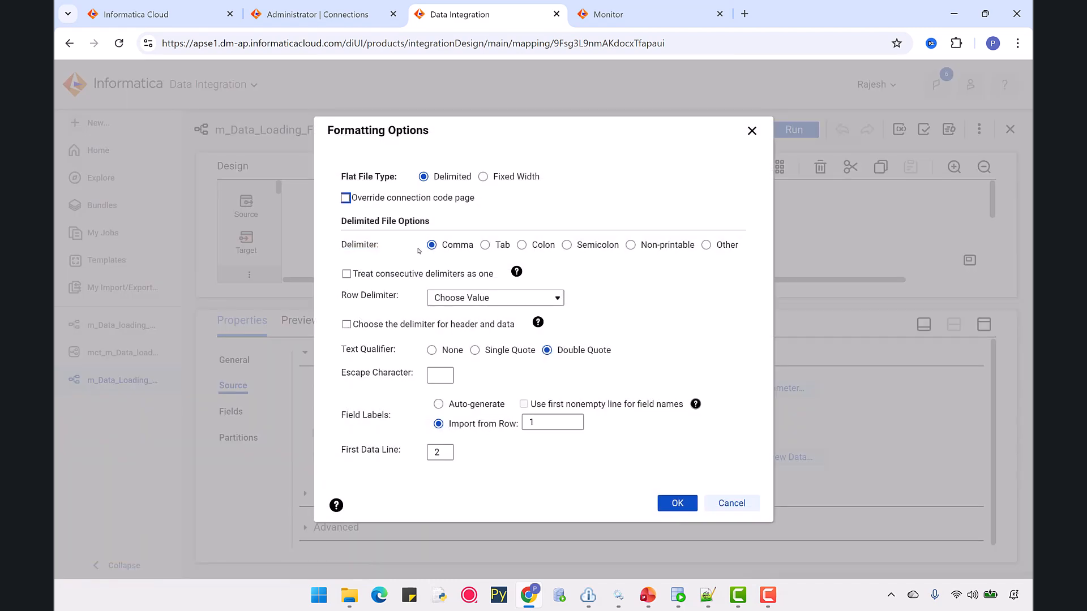
{"action": "left_click", "coordinate": [567, 245]}
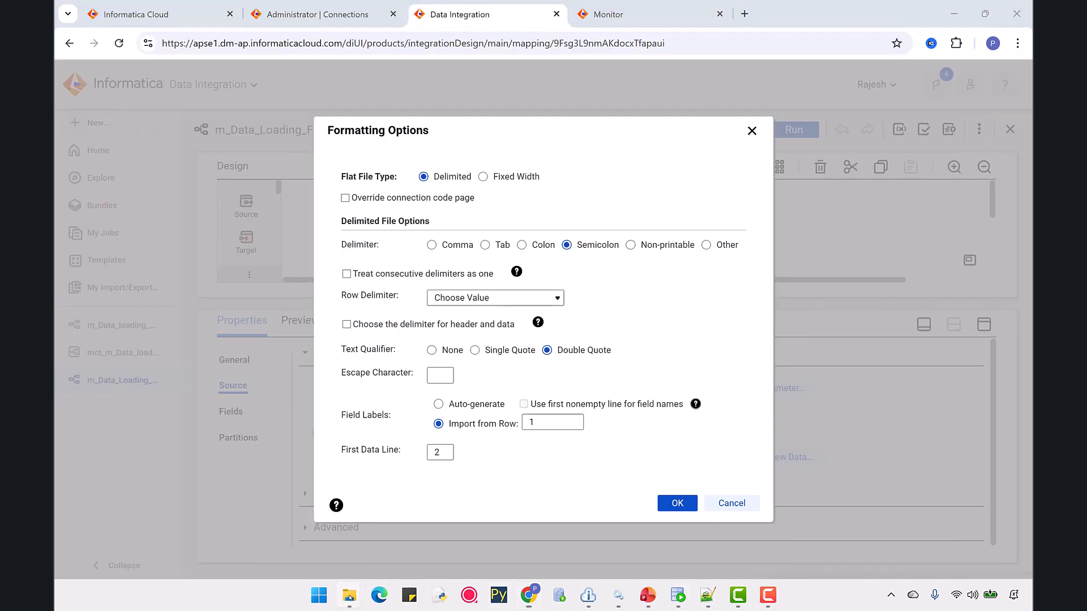
Open employees.csv from Source_Files in a text editor to examine its delimiter, then return to the browser.
{"action": "mouse_move", "coordinate": [351, 596]}
{"action": "left_click", "coordinate": [308, 478]}
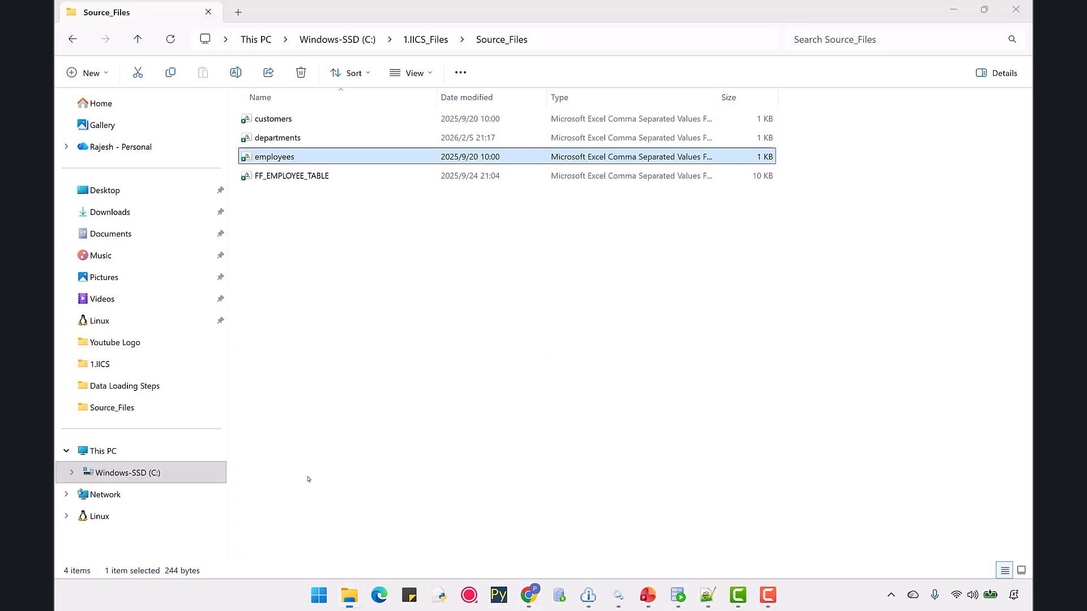
{"action": "right_click", "coordinate": [271, 156]}
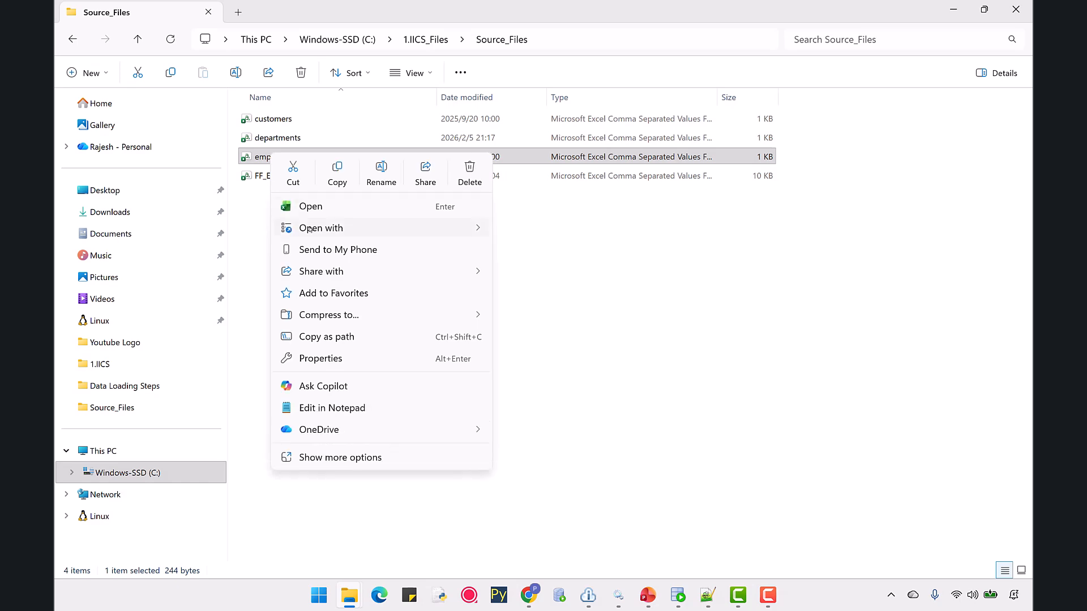
{"action": "mouse_move", "coordinate": [397, 228]}
{"action": "left_click", "coordinate": [502, 251]}
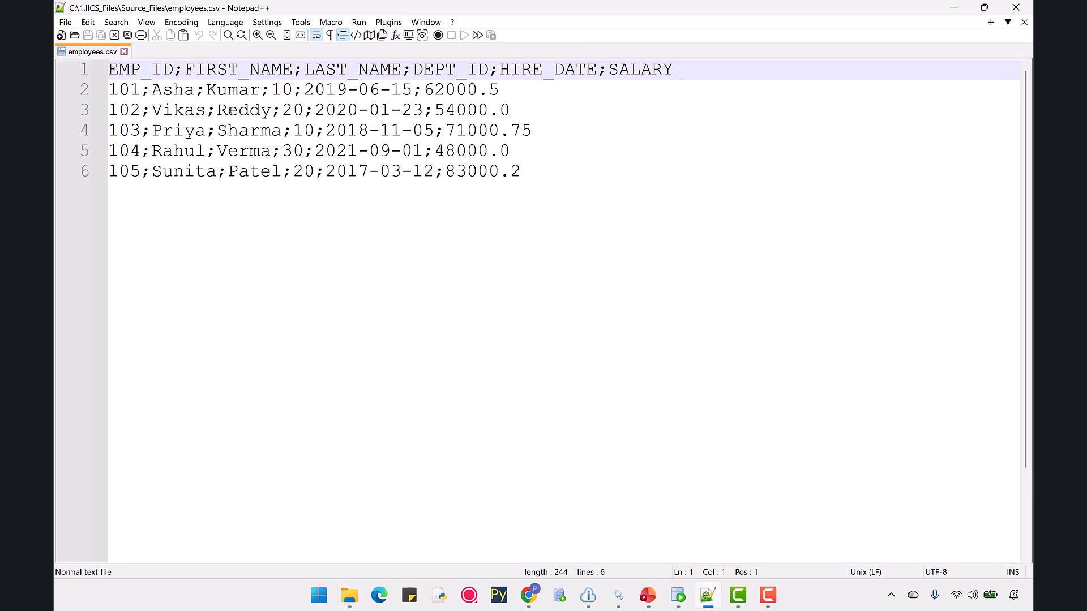
{"action": "left_click_drag", "start_coordinate": [185, 72], "coordinate": [177, 72]}
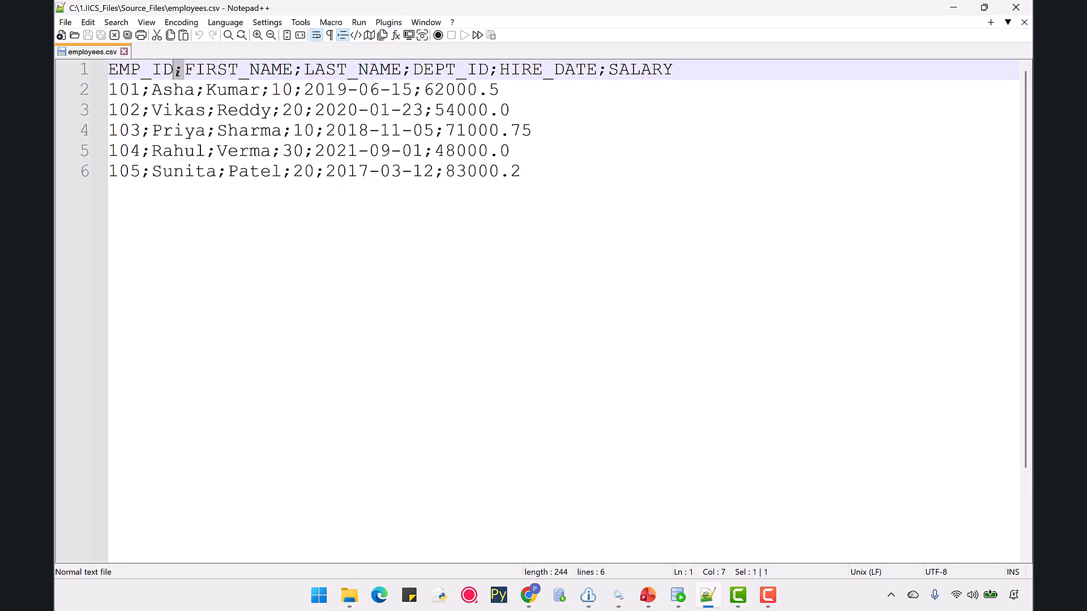
{"action": "left_click", "coordinate": [529, 596]}
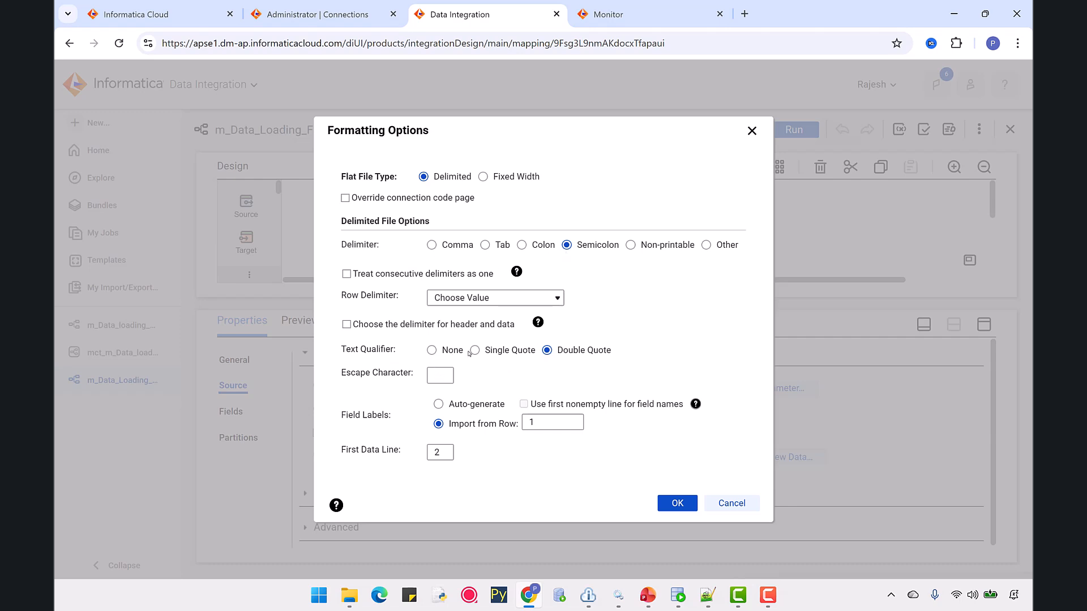
Set the source text qualifier to None, apply the formatting options and confirm the metadata refresh.
{"action": "left_click", "coordinate": [432, 351]}
{"action": "left_click", "coordinate": [664, 509]}
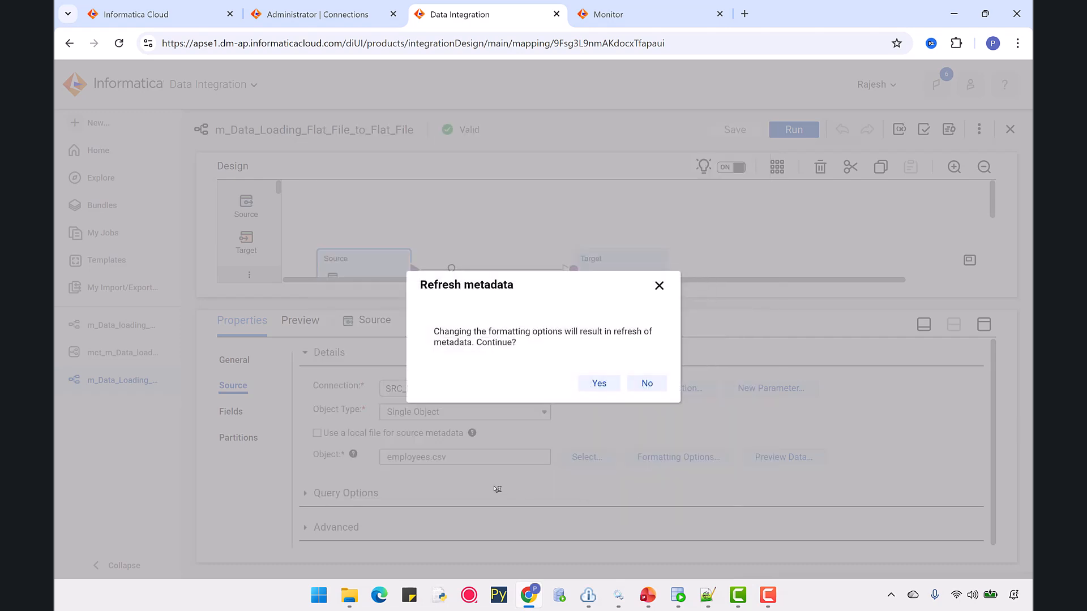
{"action": "left_click", "coordinate": [596, 382]}
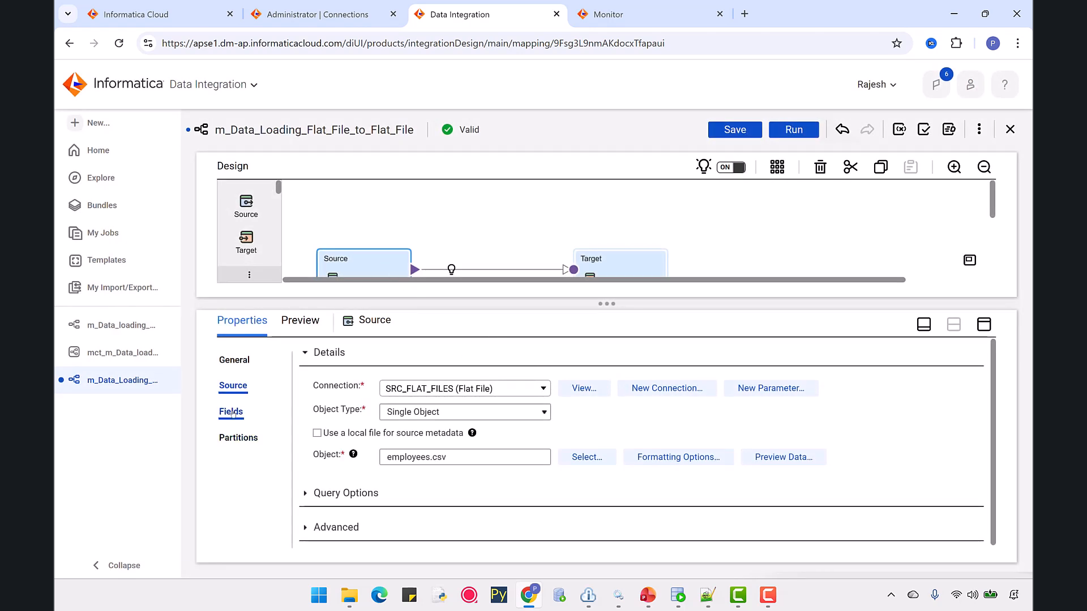
Check the target's field mapping, validate the mapping and save it.
{"action": "left_click", "coordinate": [623, 263]}
{"action": "left_click", "coordinate": [240, 464]}
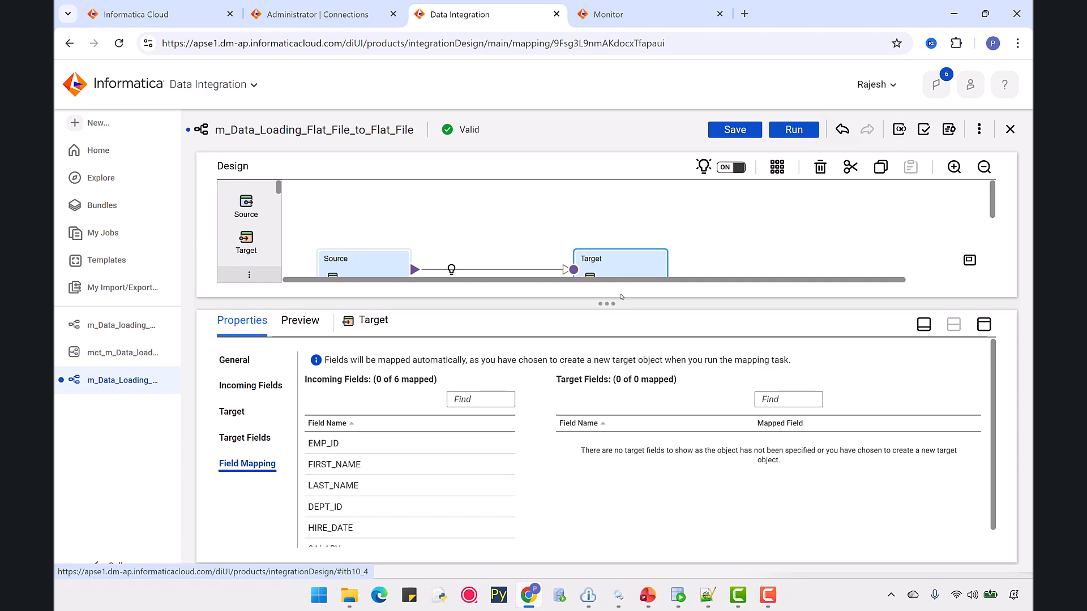
{"action": "left_click", "coordinate": [931, 133]}
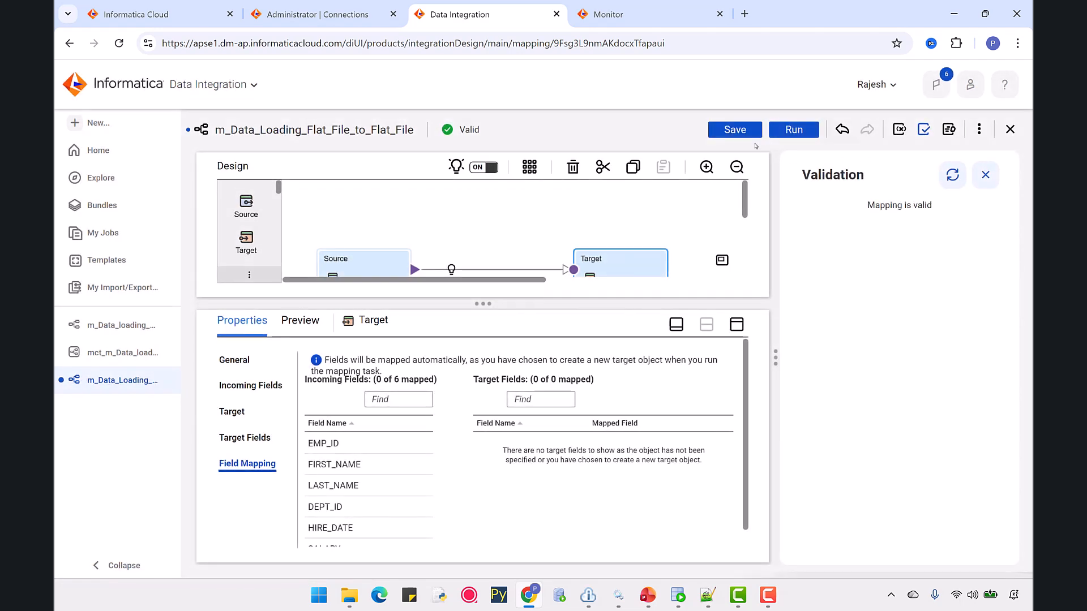
{"action": "left_click", "coordinate": [735, 131]}
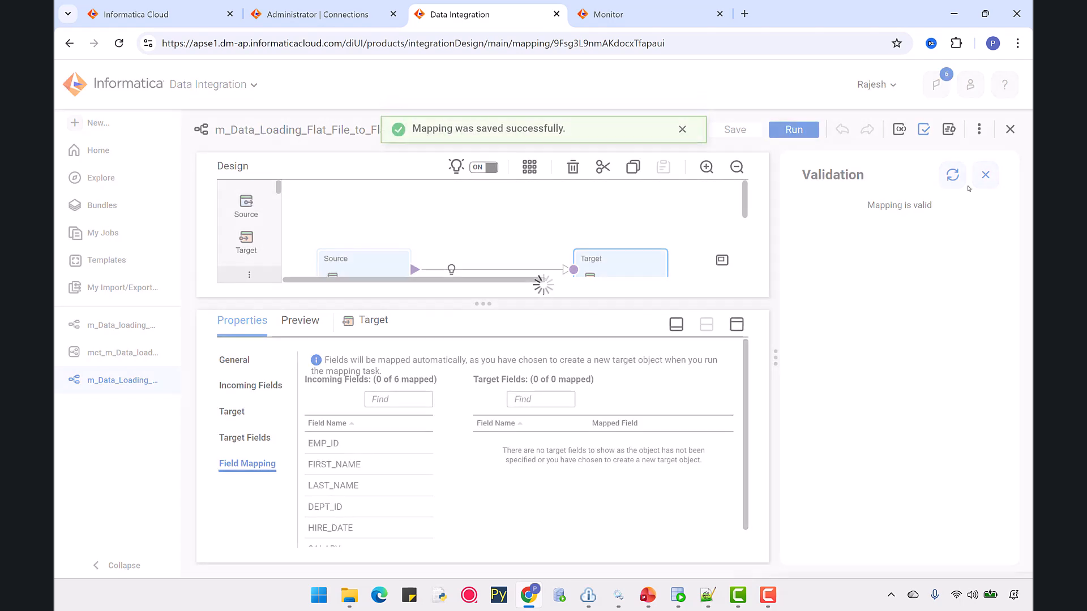
Copy the mapping name and create a new mapping task named mct_m_Data_Loading_Flat_File_to_Flat_File.
{"action": "left_click_drag", "start_coordinate": [568, 300], "coordinate": [530, 385]}
{"action": "left_click", "coordinate": [422, 240]}
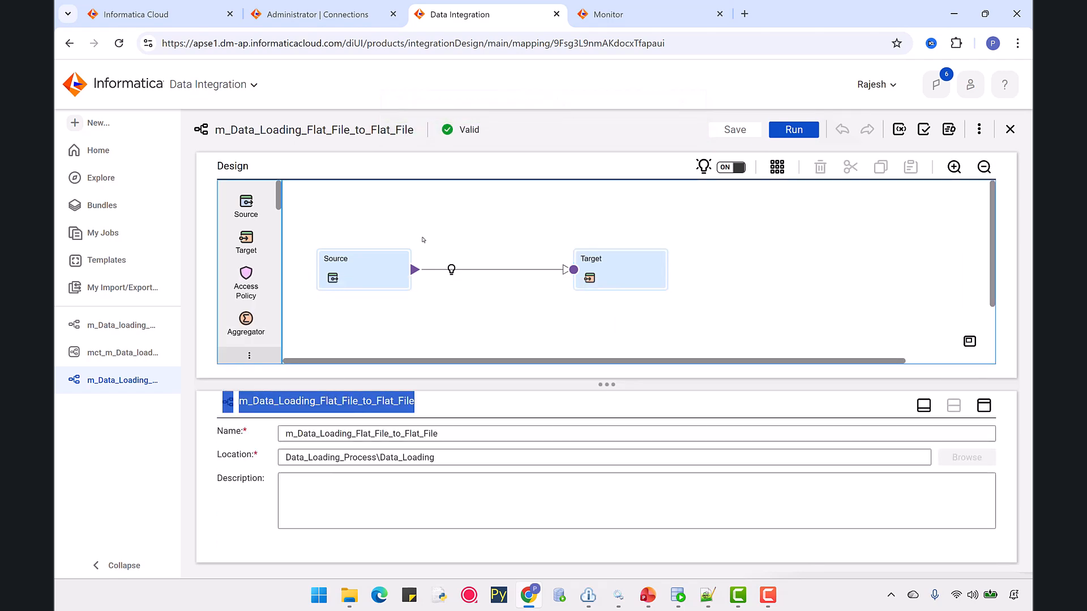
{"action": "left_click_drag", "start_coordinate": [447, 434], "coordinate": [284, 436]}
{"action": "key", "text": "ctrl+c"}
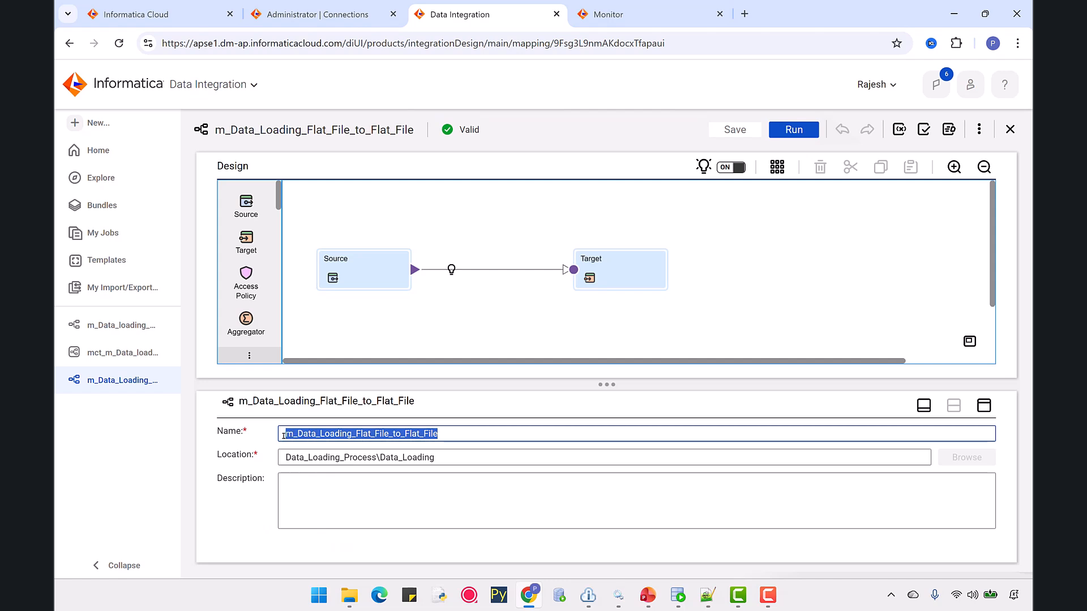
{"action": "left_click", "coordinate": [979, 129]}
{"action": "left_click", "coordinate": [899, 163]}
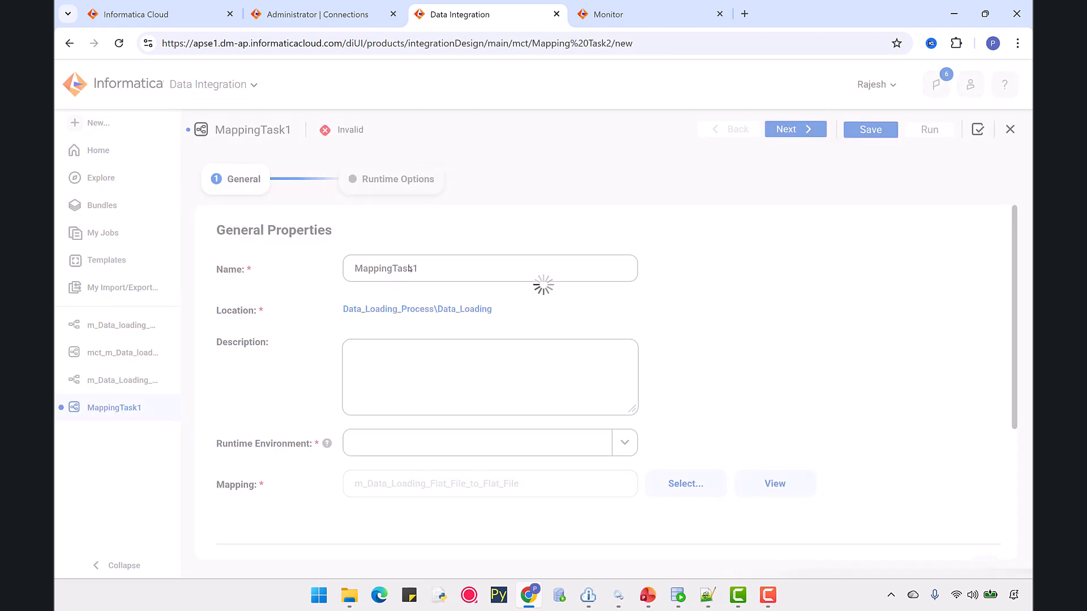
{"action": "key", "text": "BackSpace"}
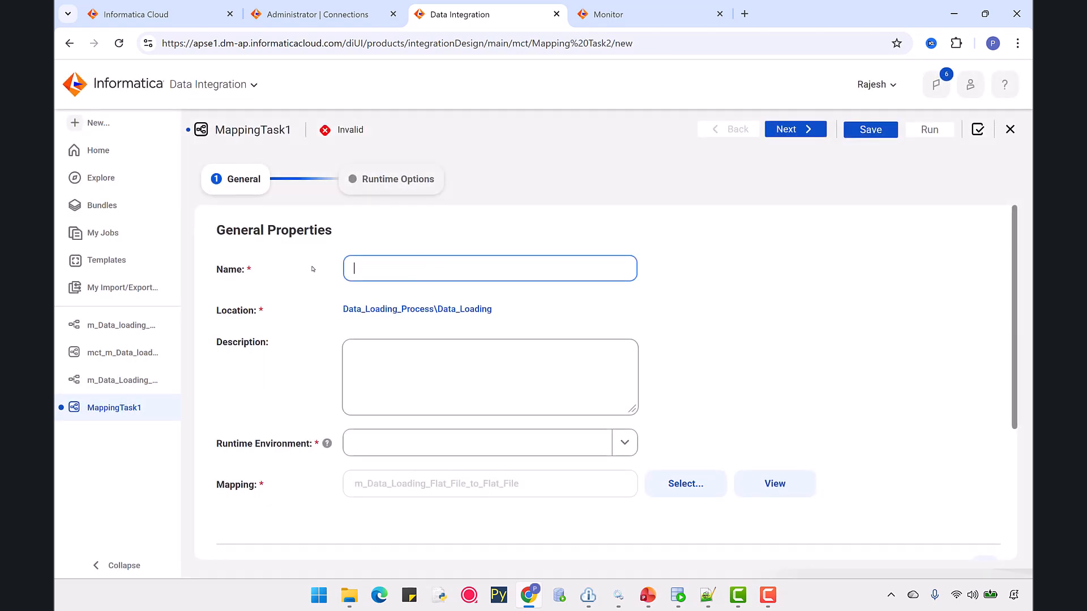
{"action": "type", "text": "mct"}
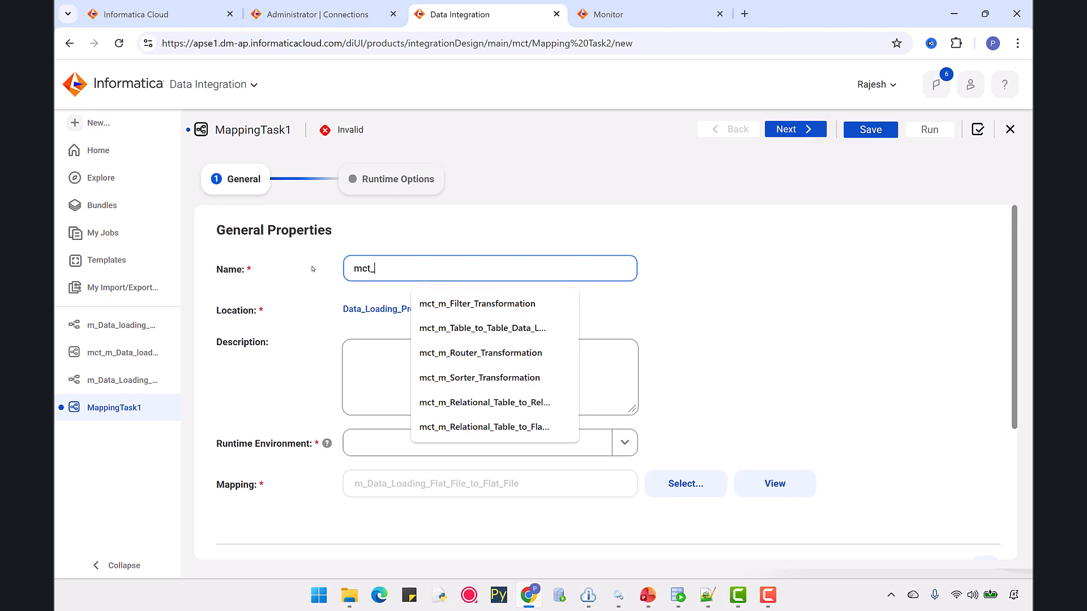
{"action": "type", "text": "_"}
{"action": "key", "text": "ctrl+v"}
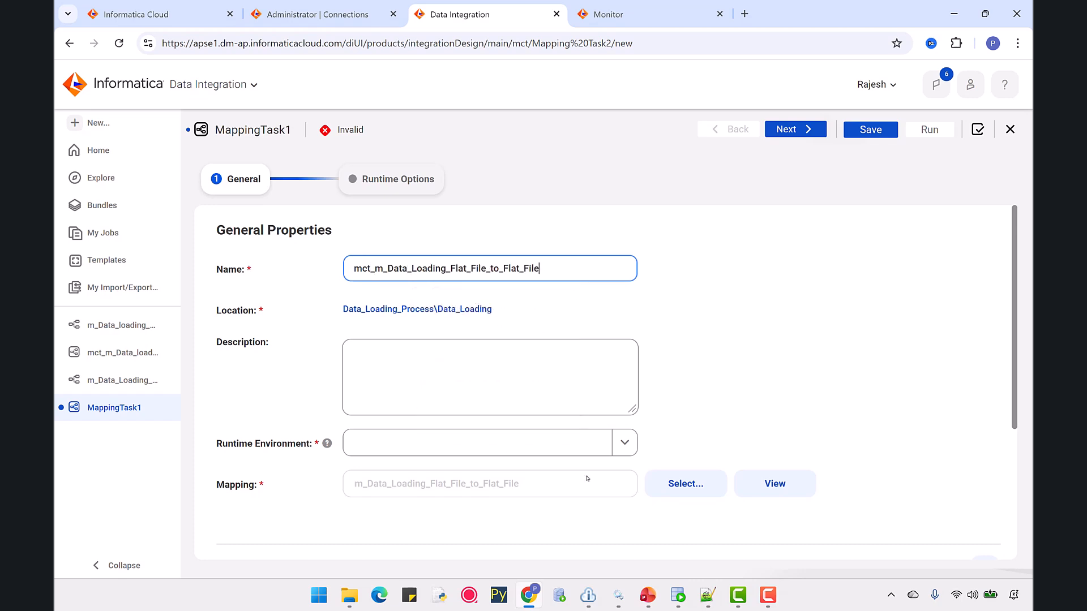
Select the runtime environment for the mapping task and validate the task.
{"action": "left_click", "coordinate": [624, 443]}
{"action": "left_click", "coordinate": [400, 498]}
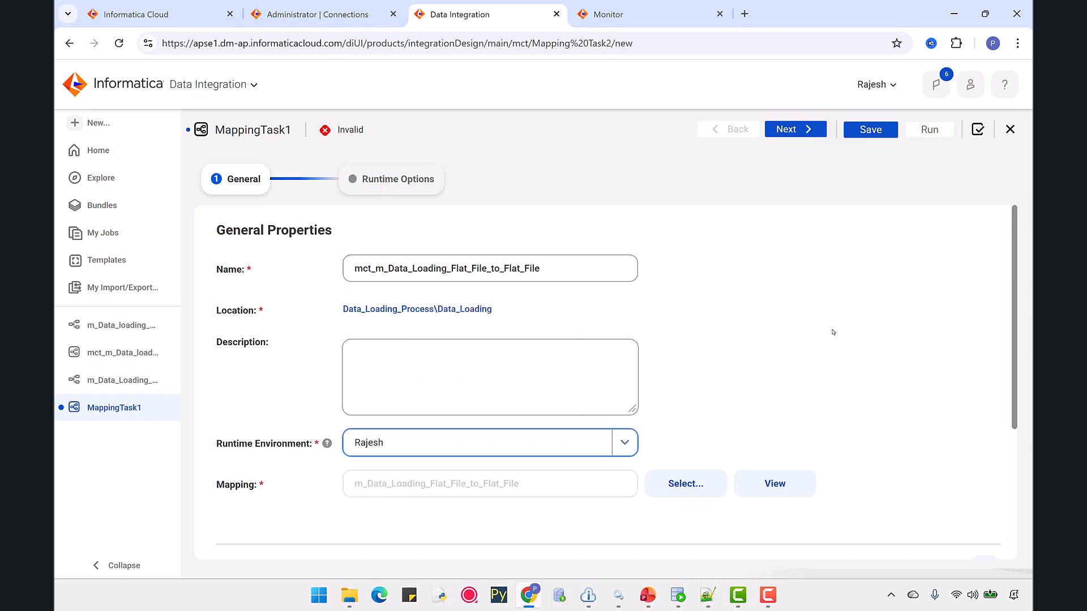
{"action": "scroll", "coordinate": [838, 317], "scroll_direction": "down", "scroll_amount": 3}
{"action": "scroll", "coordinate": [839, 310], "scroll_direction": "up", "scroll_amount": 3}
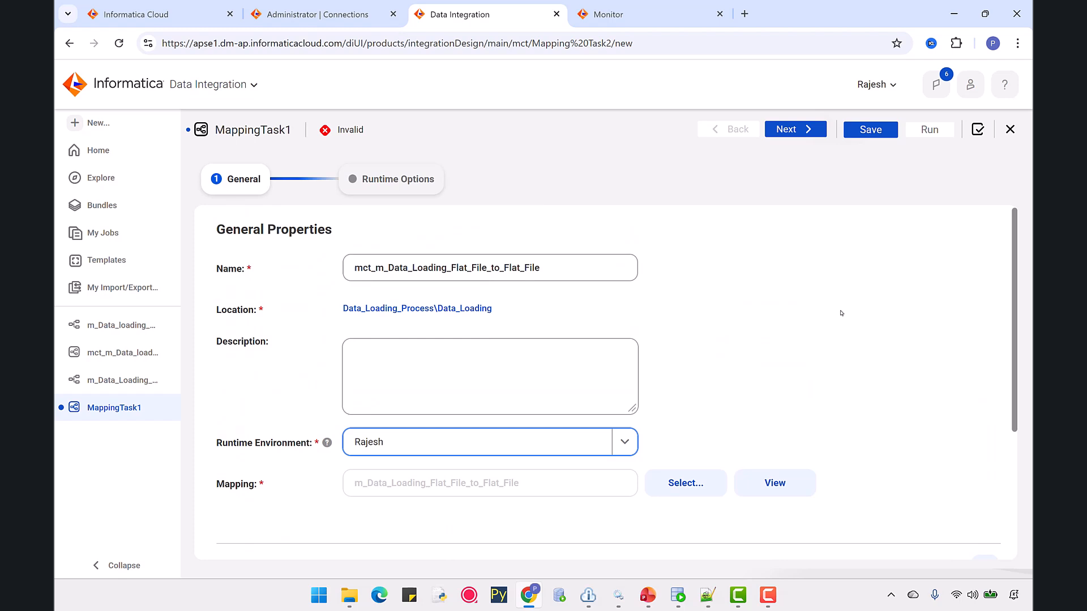
{"action": "left_click", "coordinate": [979, 130]}
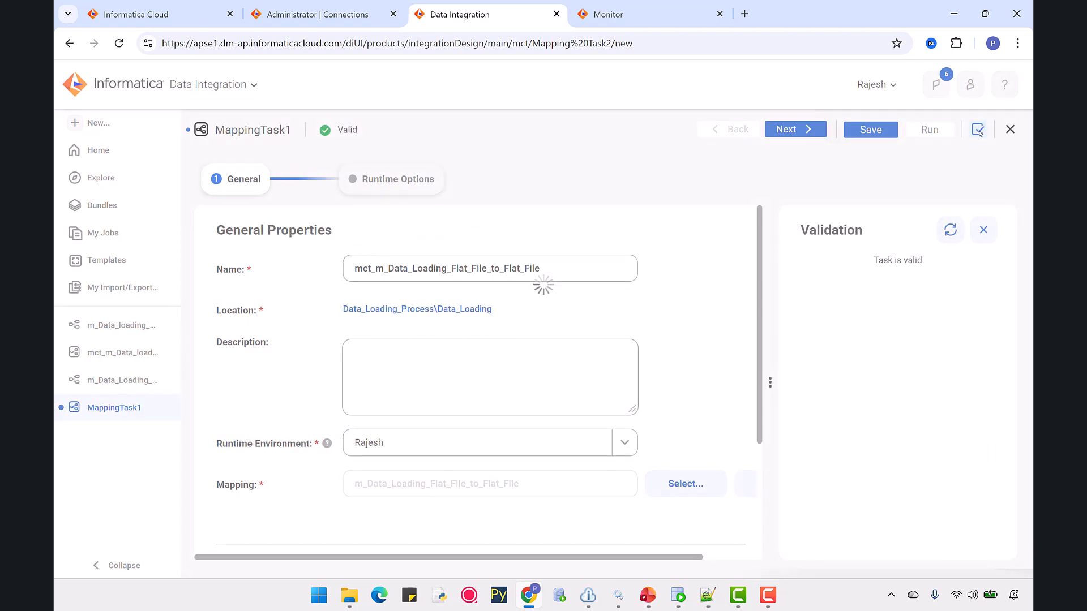
Proceed to the task's runtime options and save the mapping task.
{"action": "left_click", "coordinate": [789, 131]}
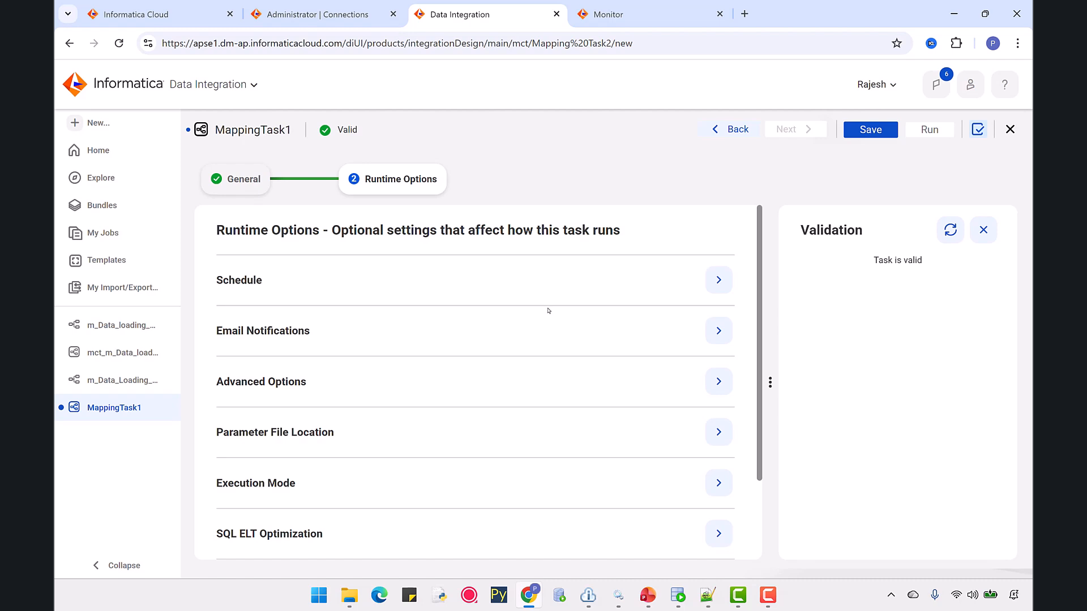
{"action": "scroll", "coordinate": [548, 311], "scroll_direction": "down", "scroll_amount": 5}
{"action": "scroll", "coordinate": [548, 310], "scroll_direction": "up", "scroll_amount": 5}
{"action": "left_click", "coordinate": [869, 129]}
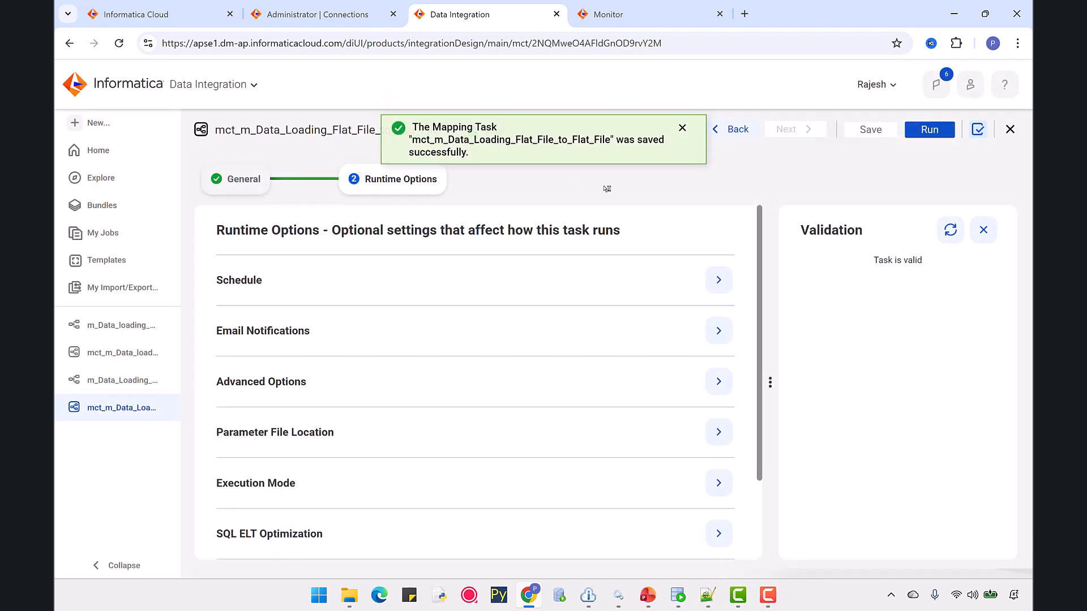
Run the mapping task and refresh the job list in Monitor to follow its status.
{"action": "left_click", "coordinate": [927, 138]}
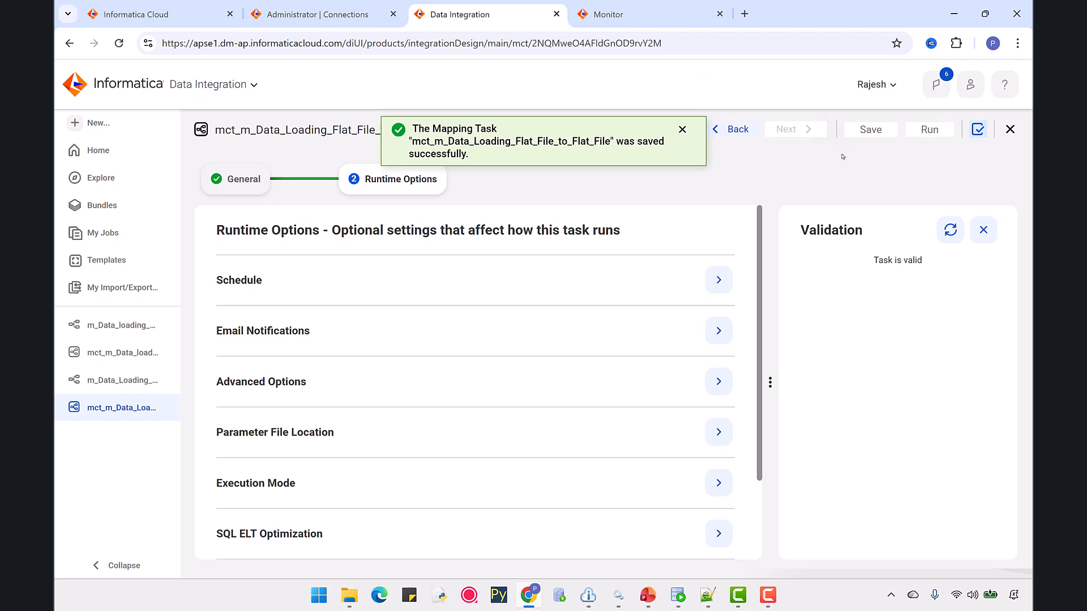
{"action": "left_click", "coordinate": [646, 21]}
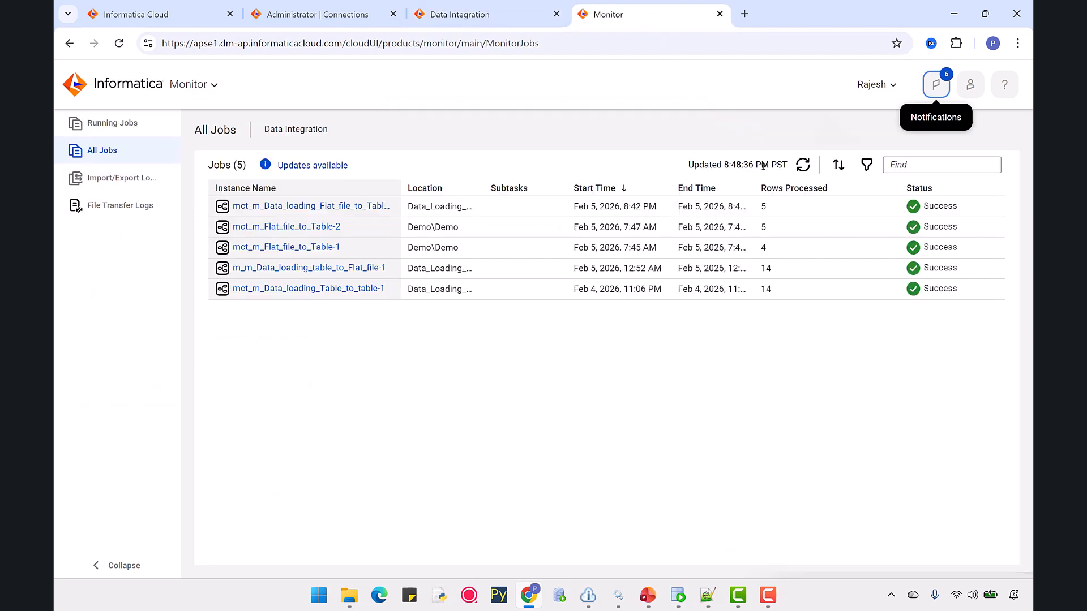
{"action": "left_click", "coordinate": [804, 166]}
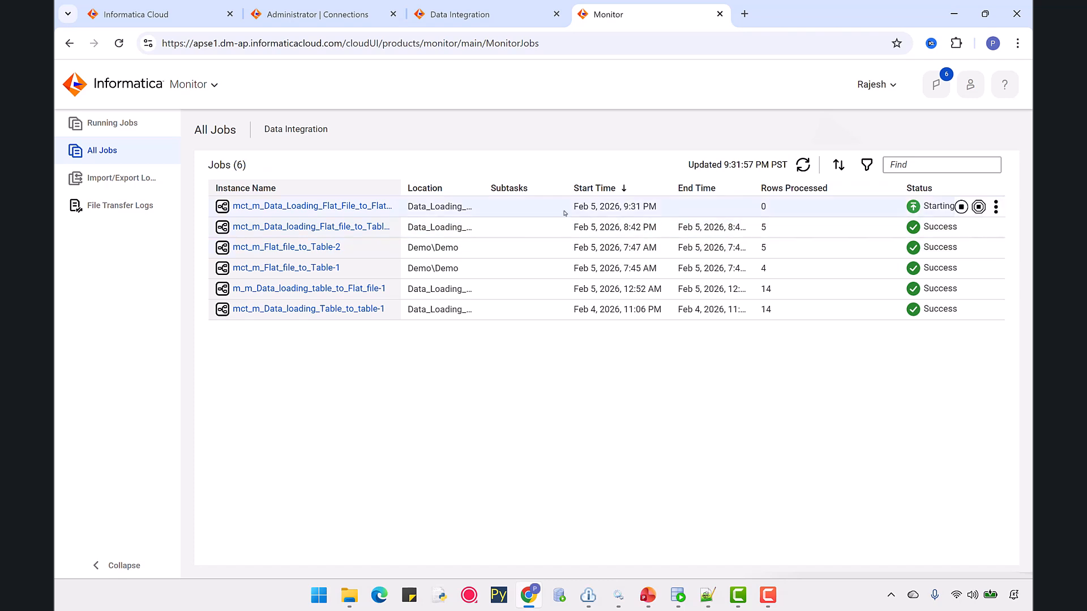
{"action": "left_click", "coordinate": [803, 166]}
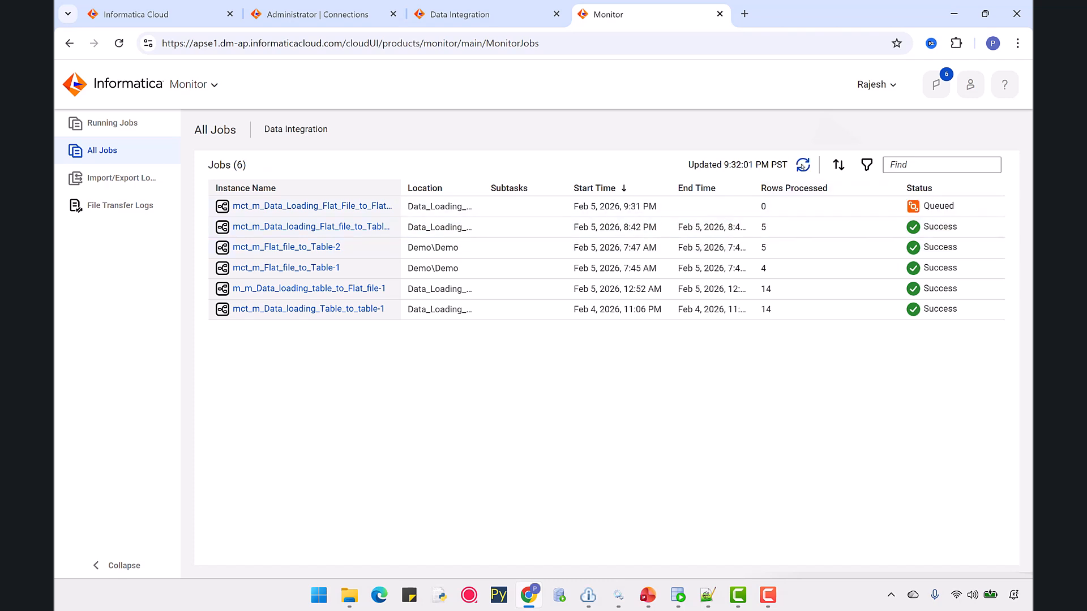
{"action": "left_click", "coordinate": [803, 167]}
{"action": "left_click", "coordinate": [803, 166]}
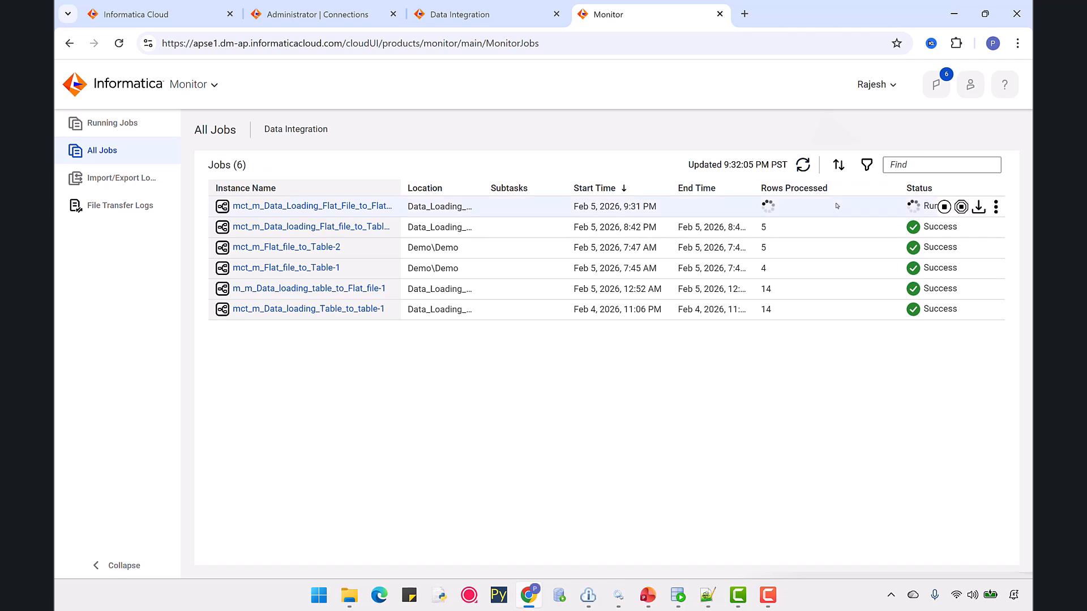
{"action": "left_click", "coordinate": [803, 165]}
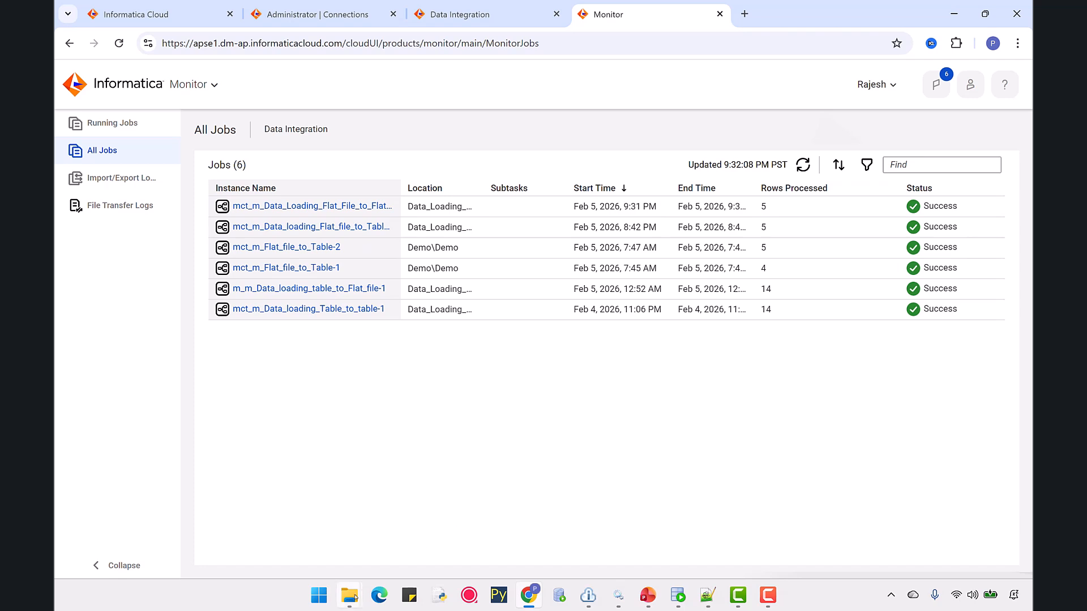
Open EMP_TGT in the Target_Files folder to examine the loaded output data.
{"action": "mouse_move", "coordinate": [355, 597]}
{"action": "left_click", "coordinate": [281, 470]}
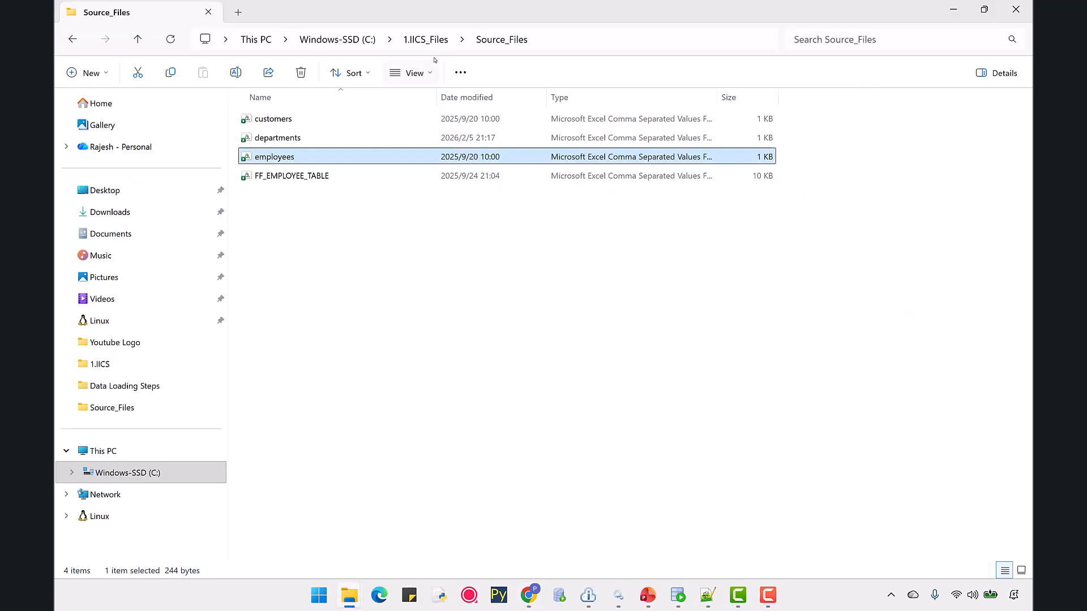
{"action": "left_click", "coordinate": [425, 39]}
{"action": "double_click", "coordinate": [283, 139]}
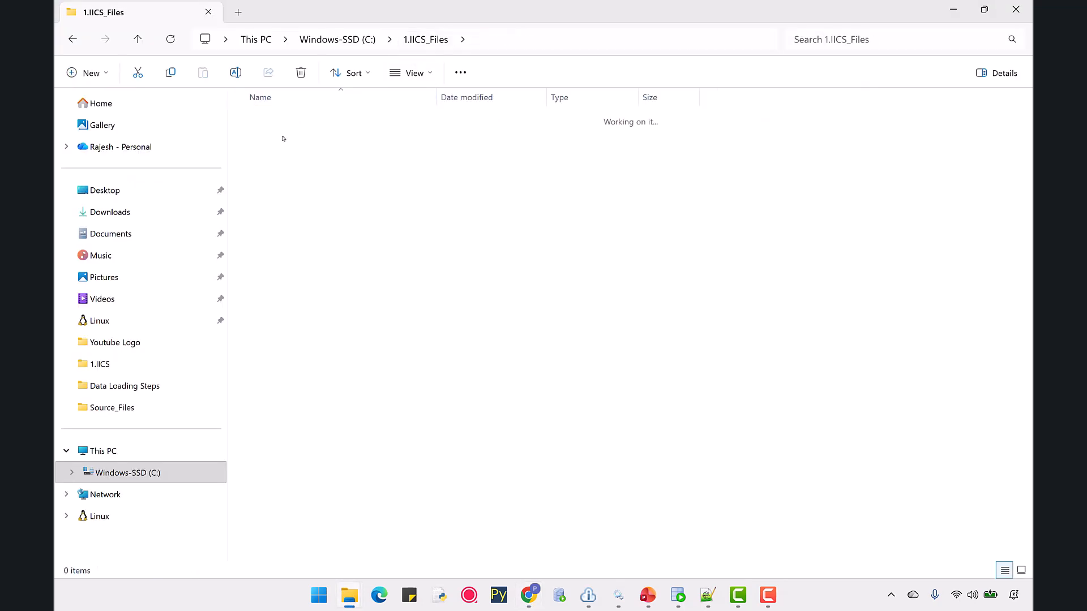
{"action": "left_click", "coordinate": [277, 124]}
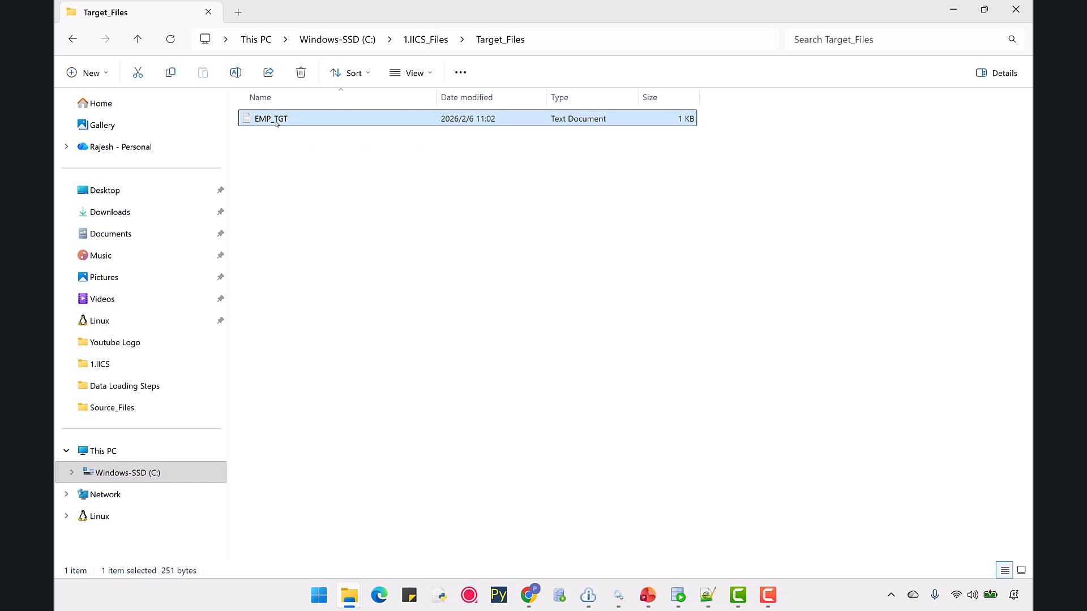
{"action": "double_click", "coordinate": [276, 121]}
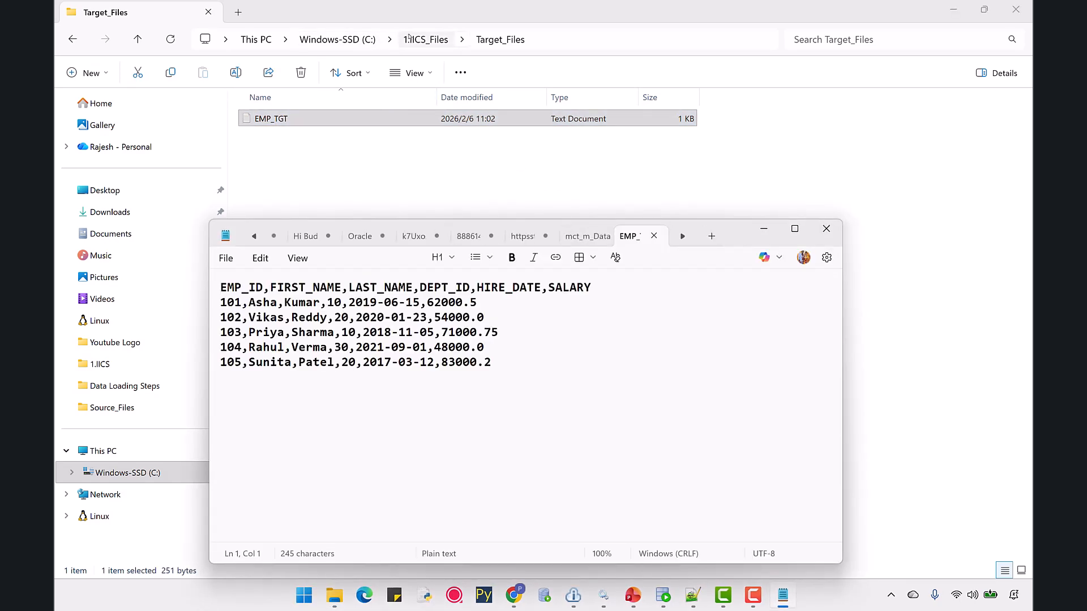
{"action": "left_click", "coordinate": [534, 383]}
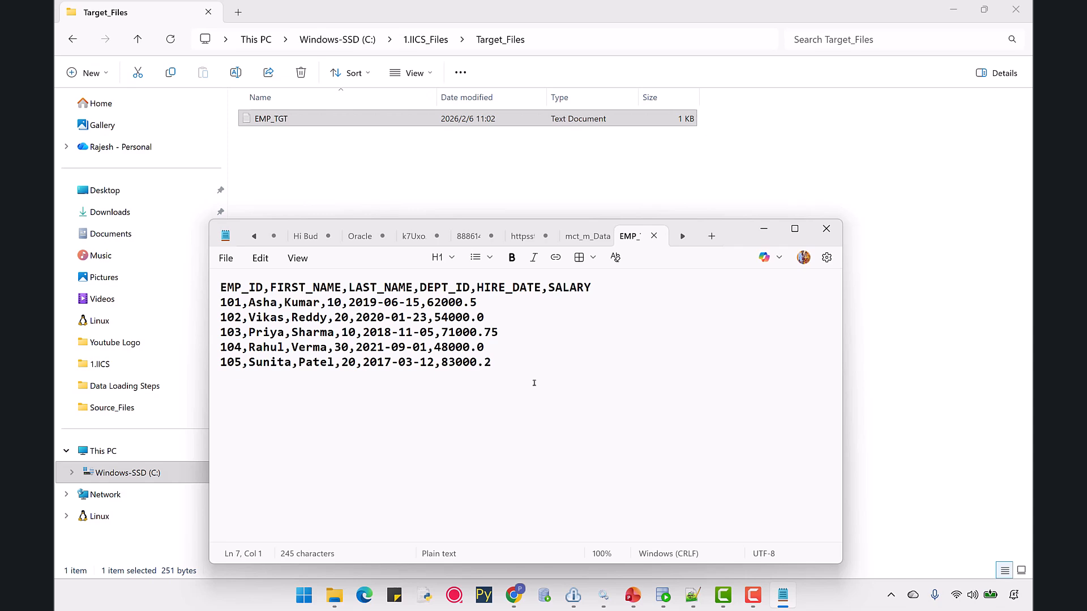